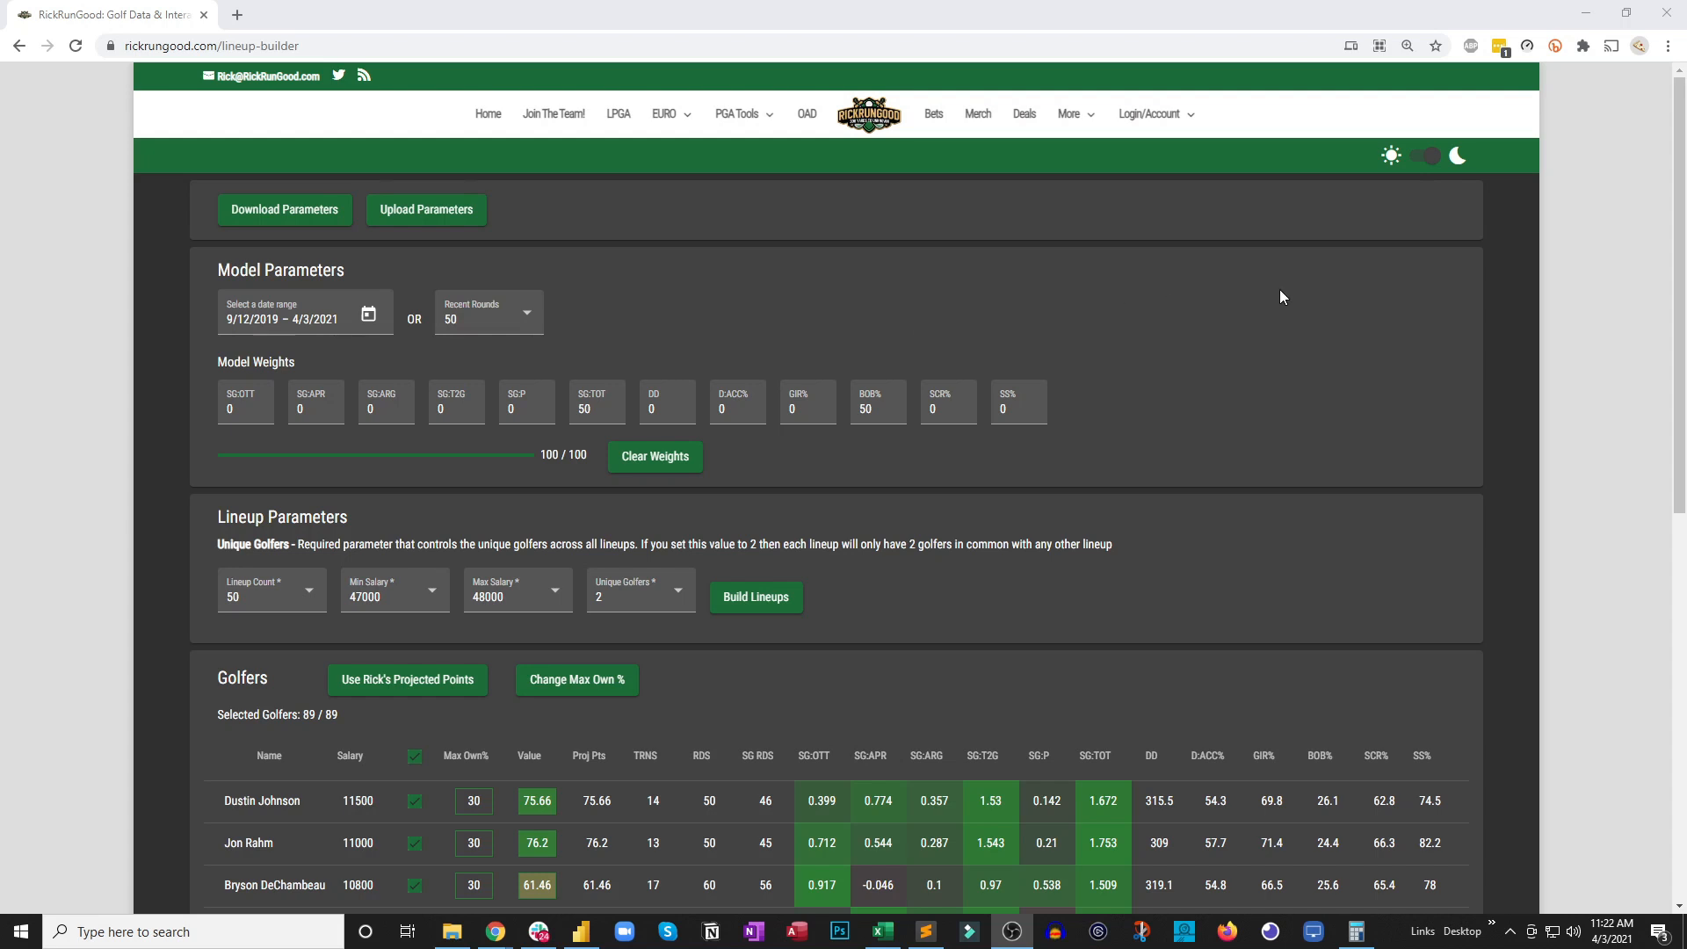
# Switch the lineup builder page between the light and dark themes, finishing on the dark theme
pyautogui.click(1435, 160)
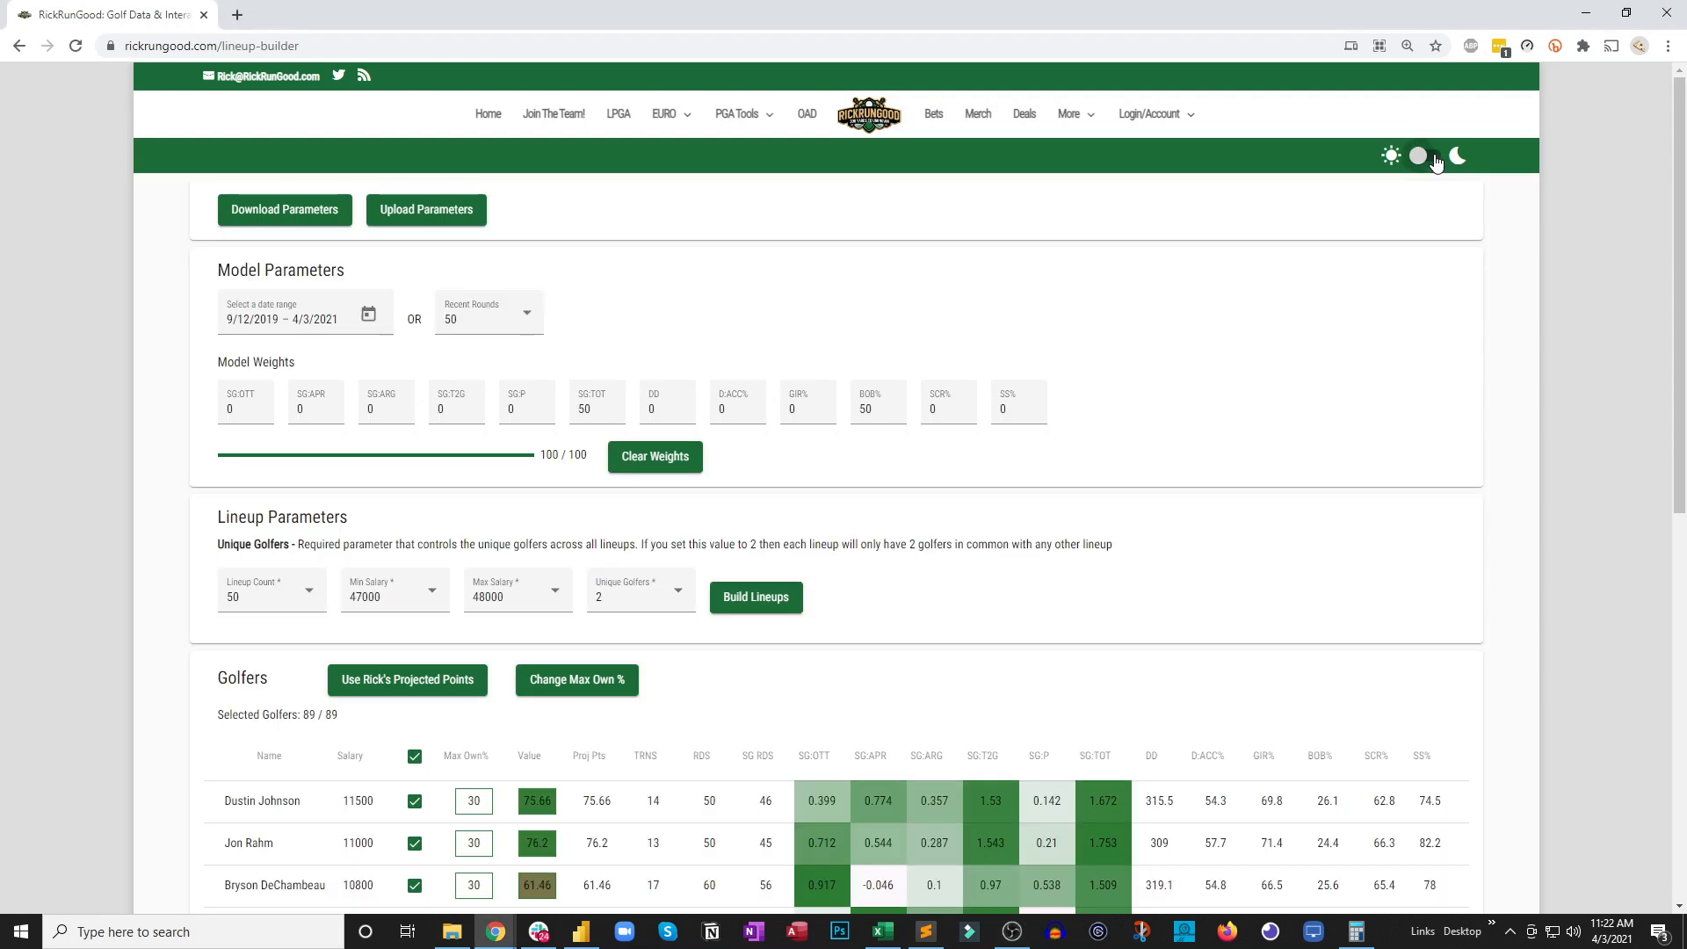
pyautogui.click(1430, 162)
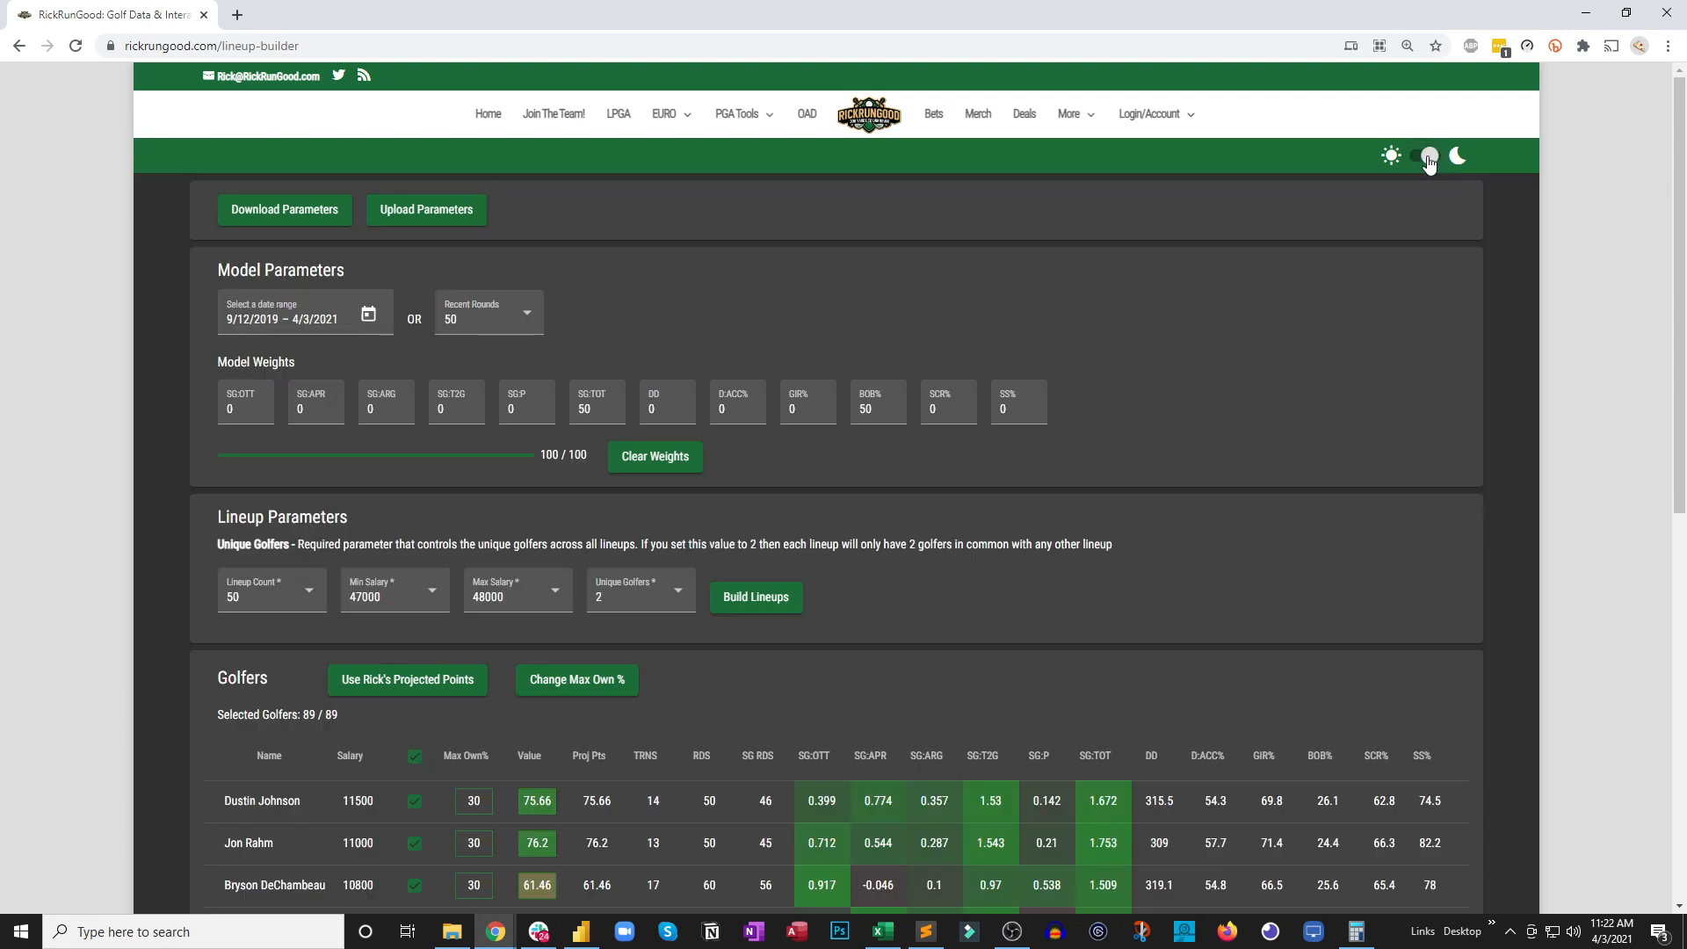
pyautogui.click(1429, 164)
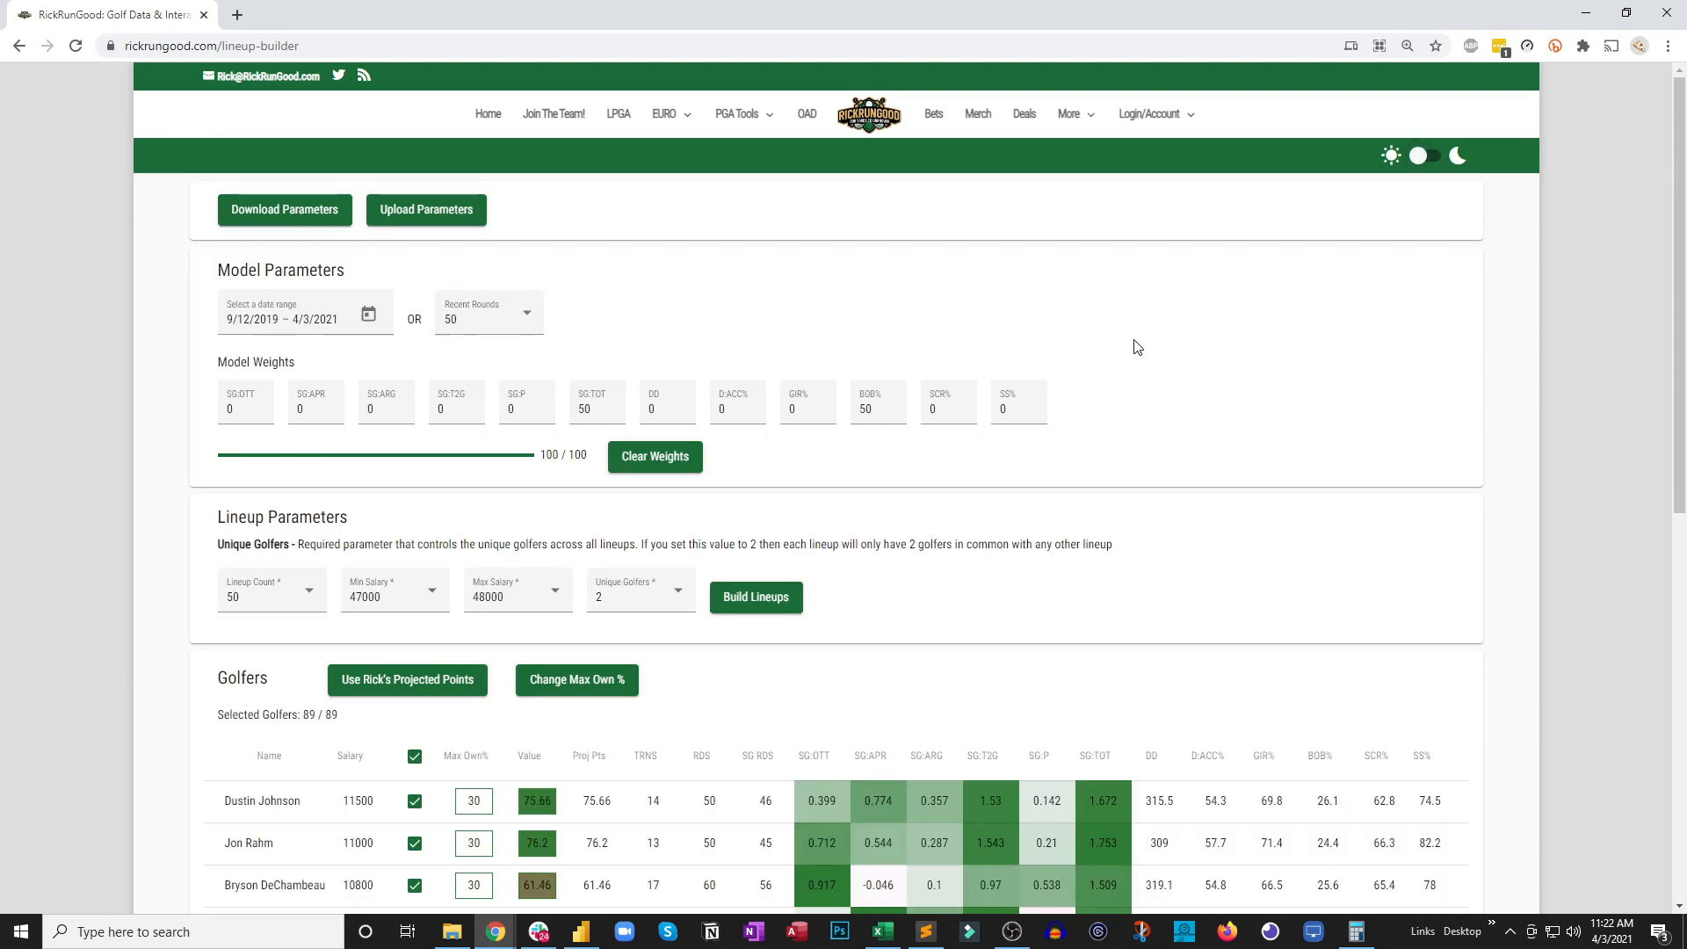
pyautogui.click(1428, 158)
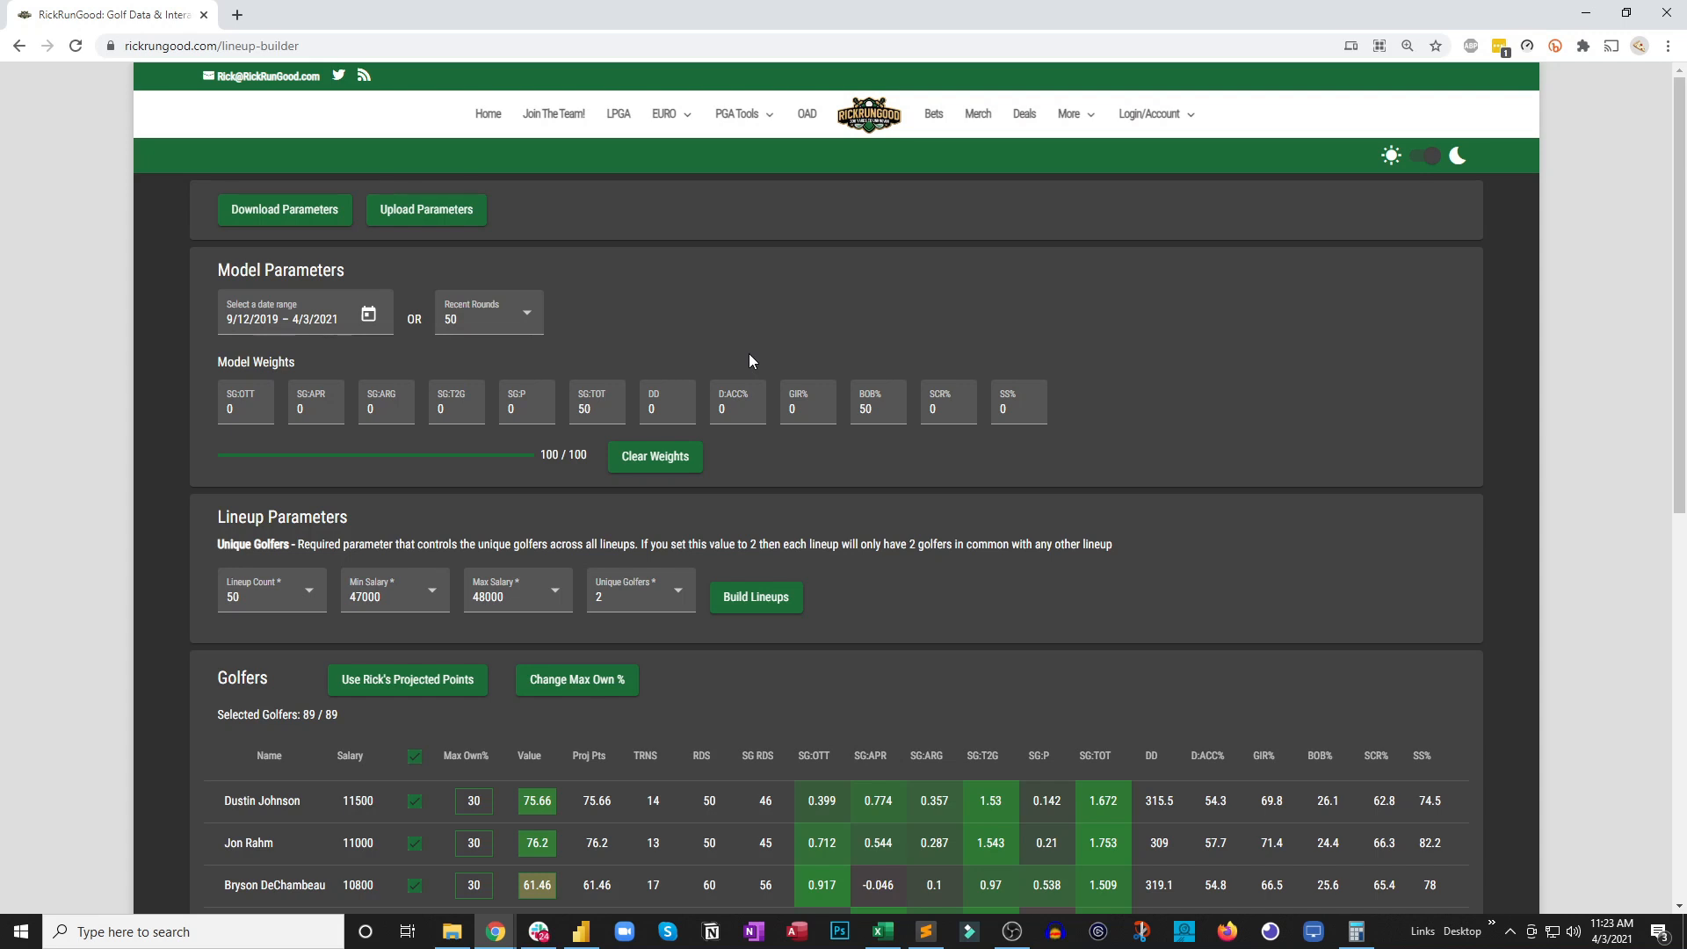
# Look through the Recent Rounds options without choosing one and check the model weights total
pyautogui.click(518, 321)
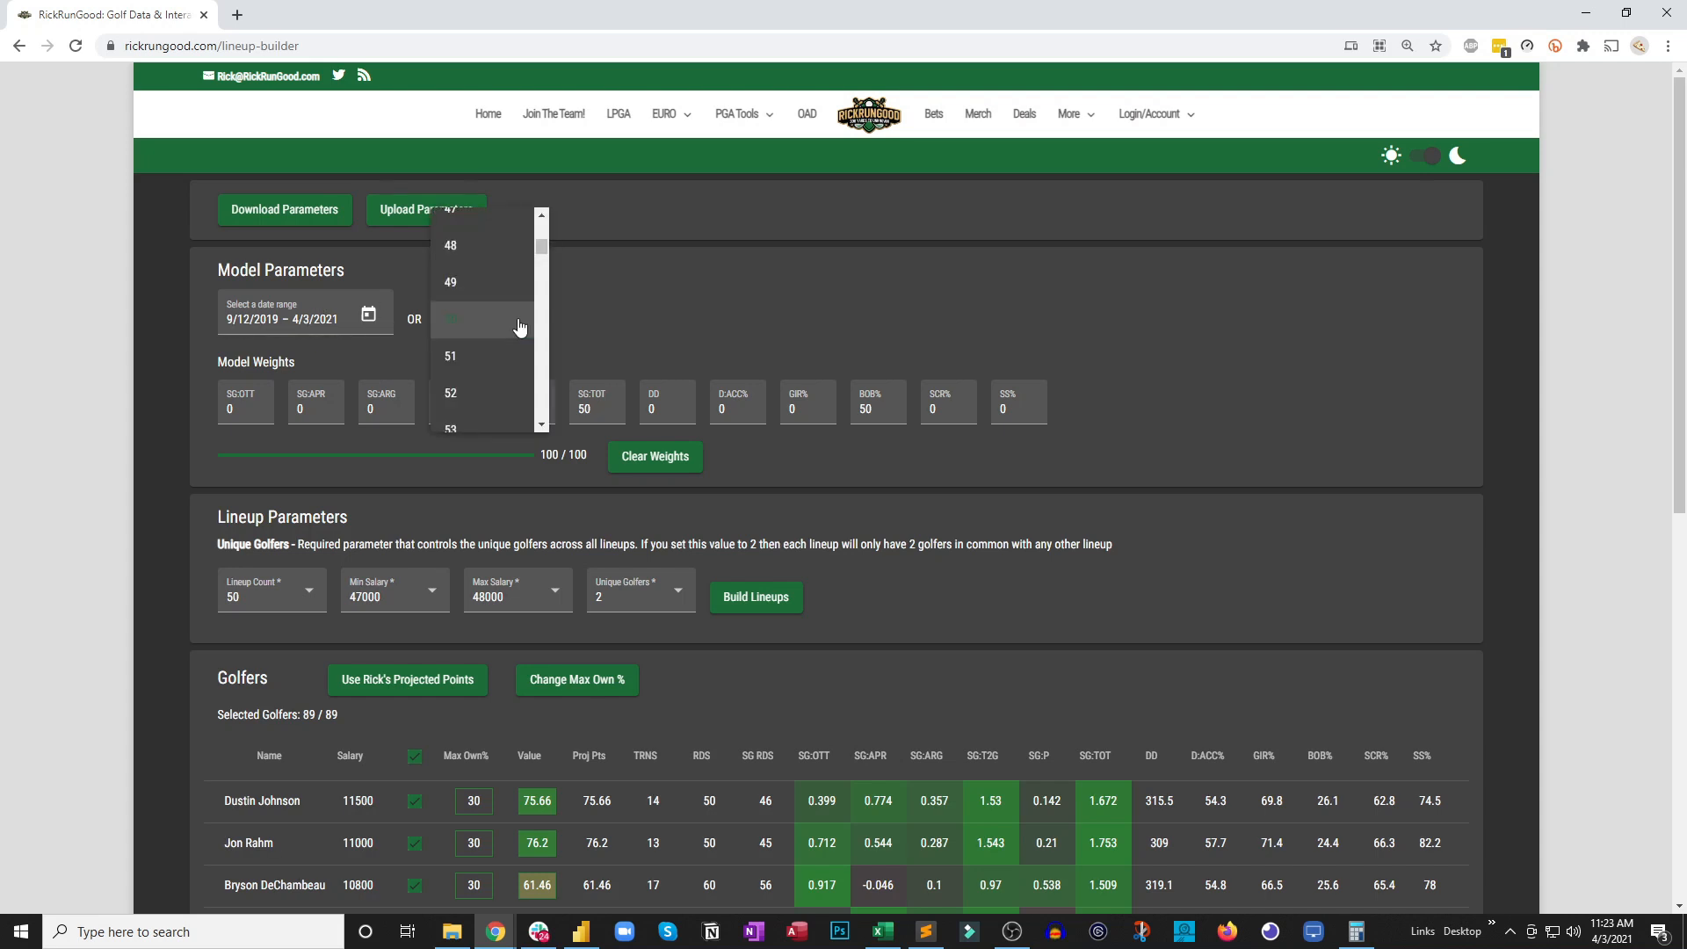
pyautogui.click(614, 282)
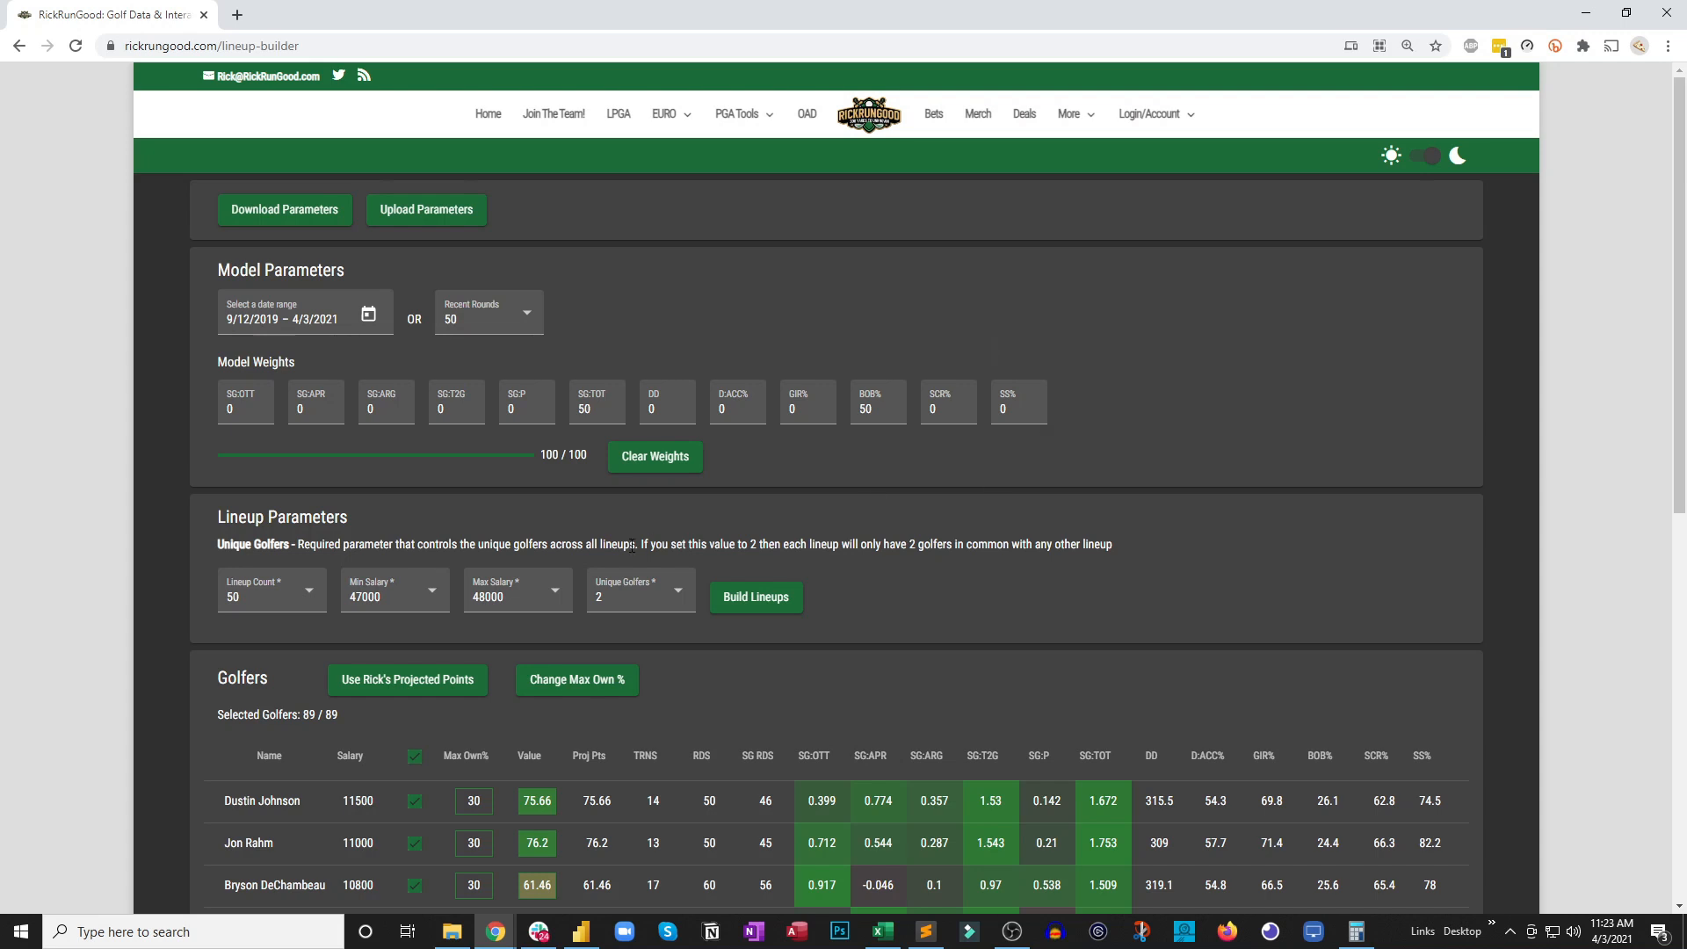
pyautogui.moveTo(547, 454); pyautogui.dragTo(581, 456)
# Clear all model weights and set the SG:TOT weight to 100
pyautogui.click(661, 458)
pyautogui.click(596, 411)
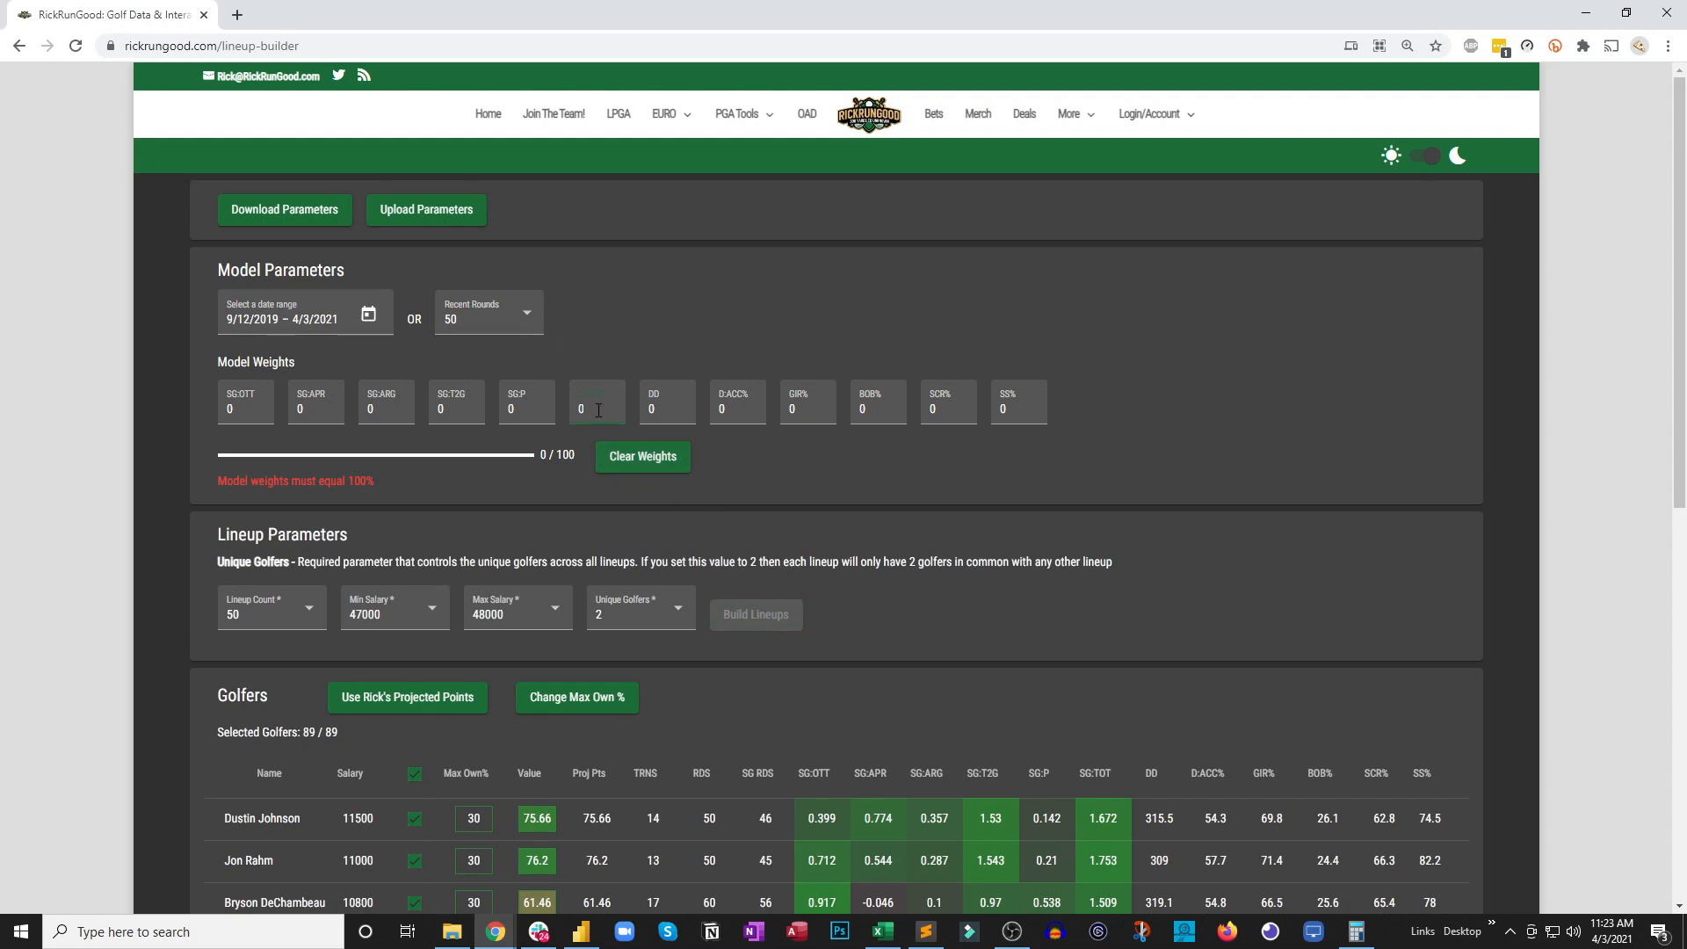
pyautogui.write('100')
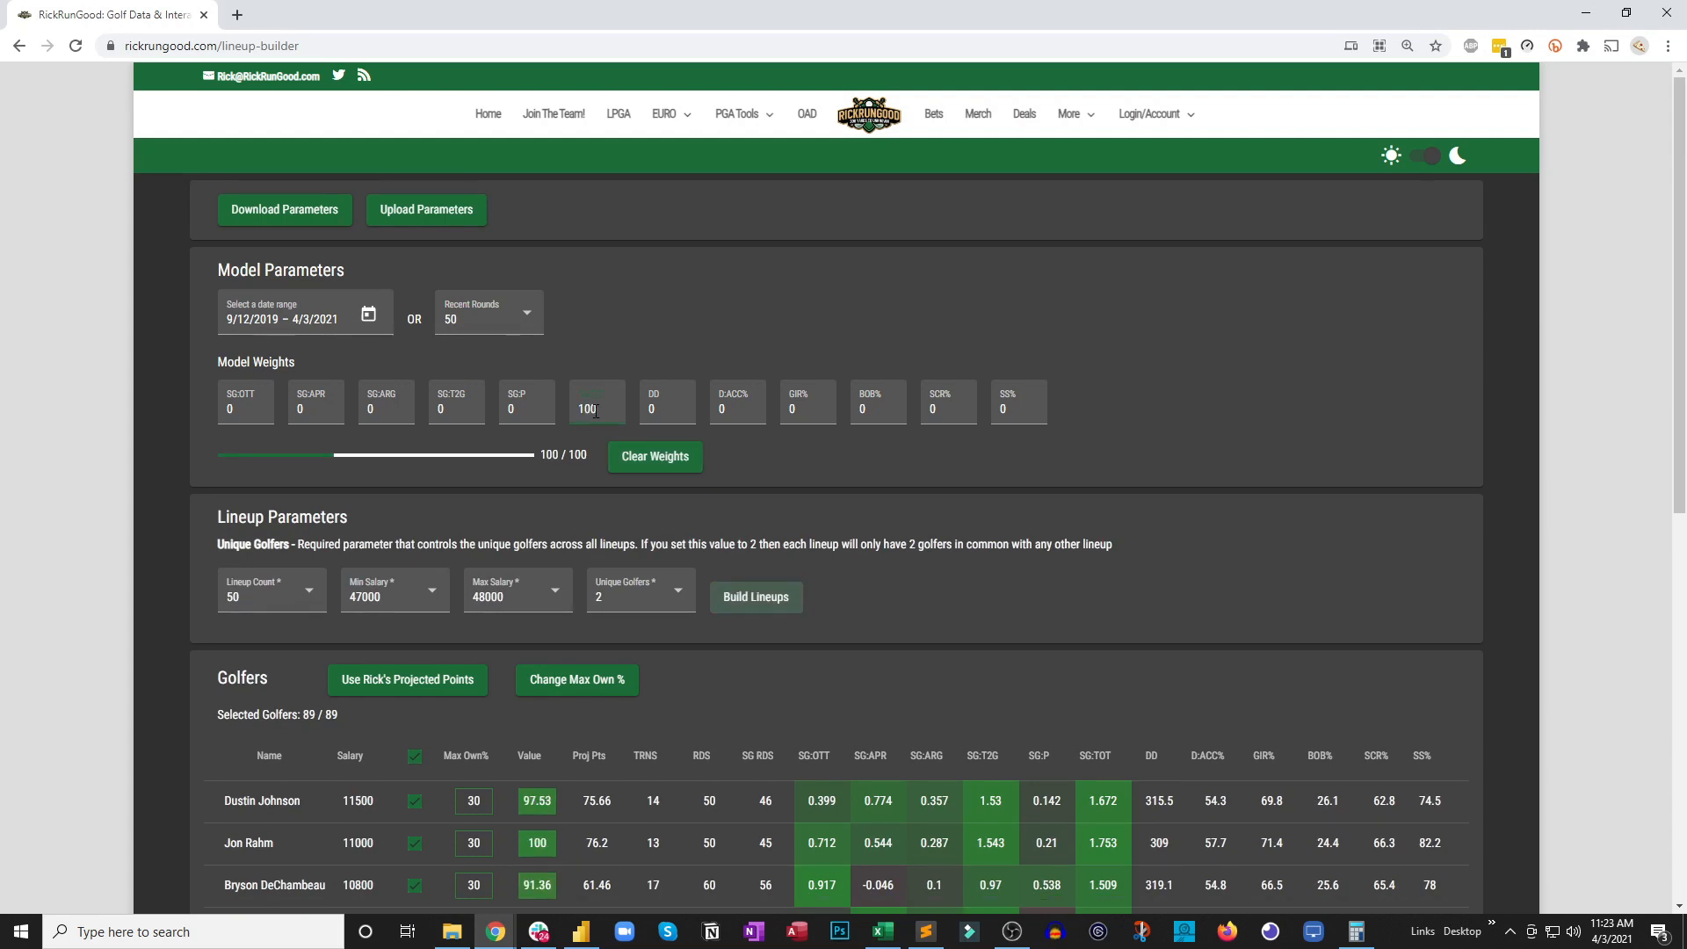
pyautogui.click(795, 486)
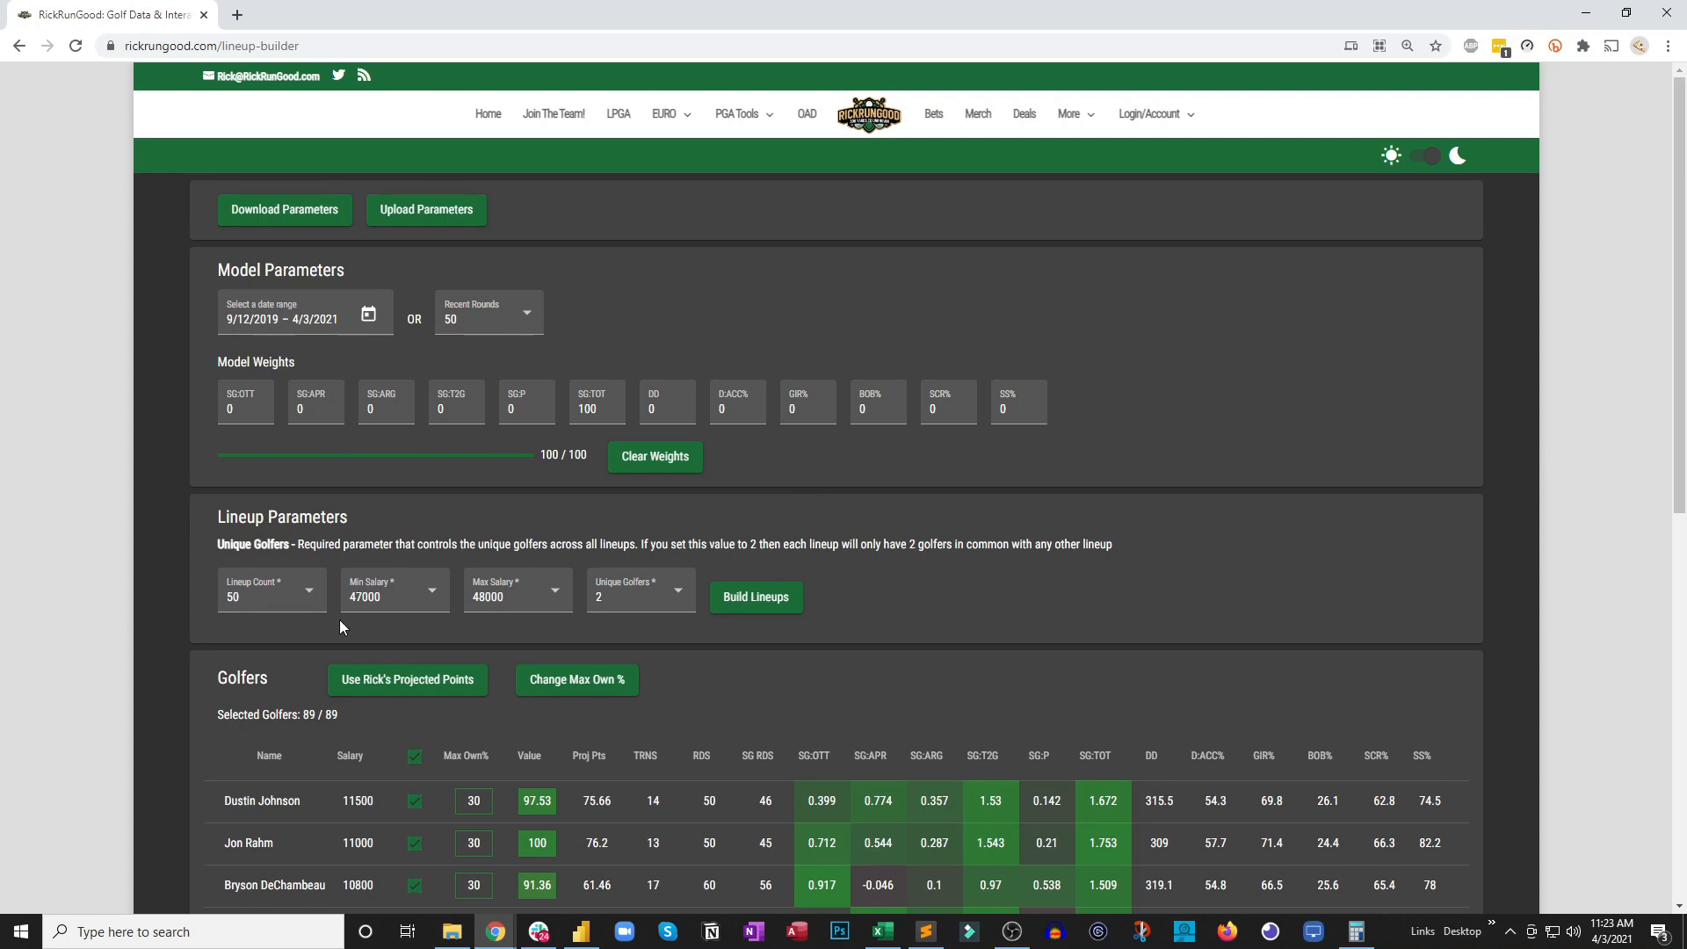
# Remove the SG:TOT weight and set the SG:P, SG:T2G and SG:APR weights to 20 each
pyautogui.click(593, 410)
pyautogui.press('BackSpace')
pyautogui.click(525, 409)
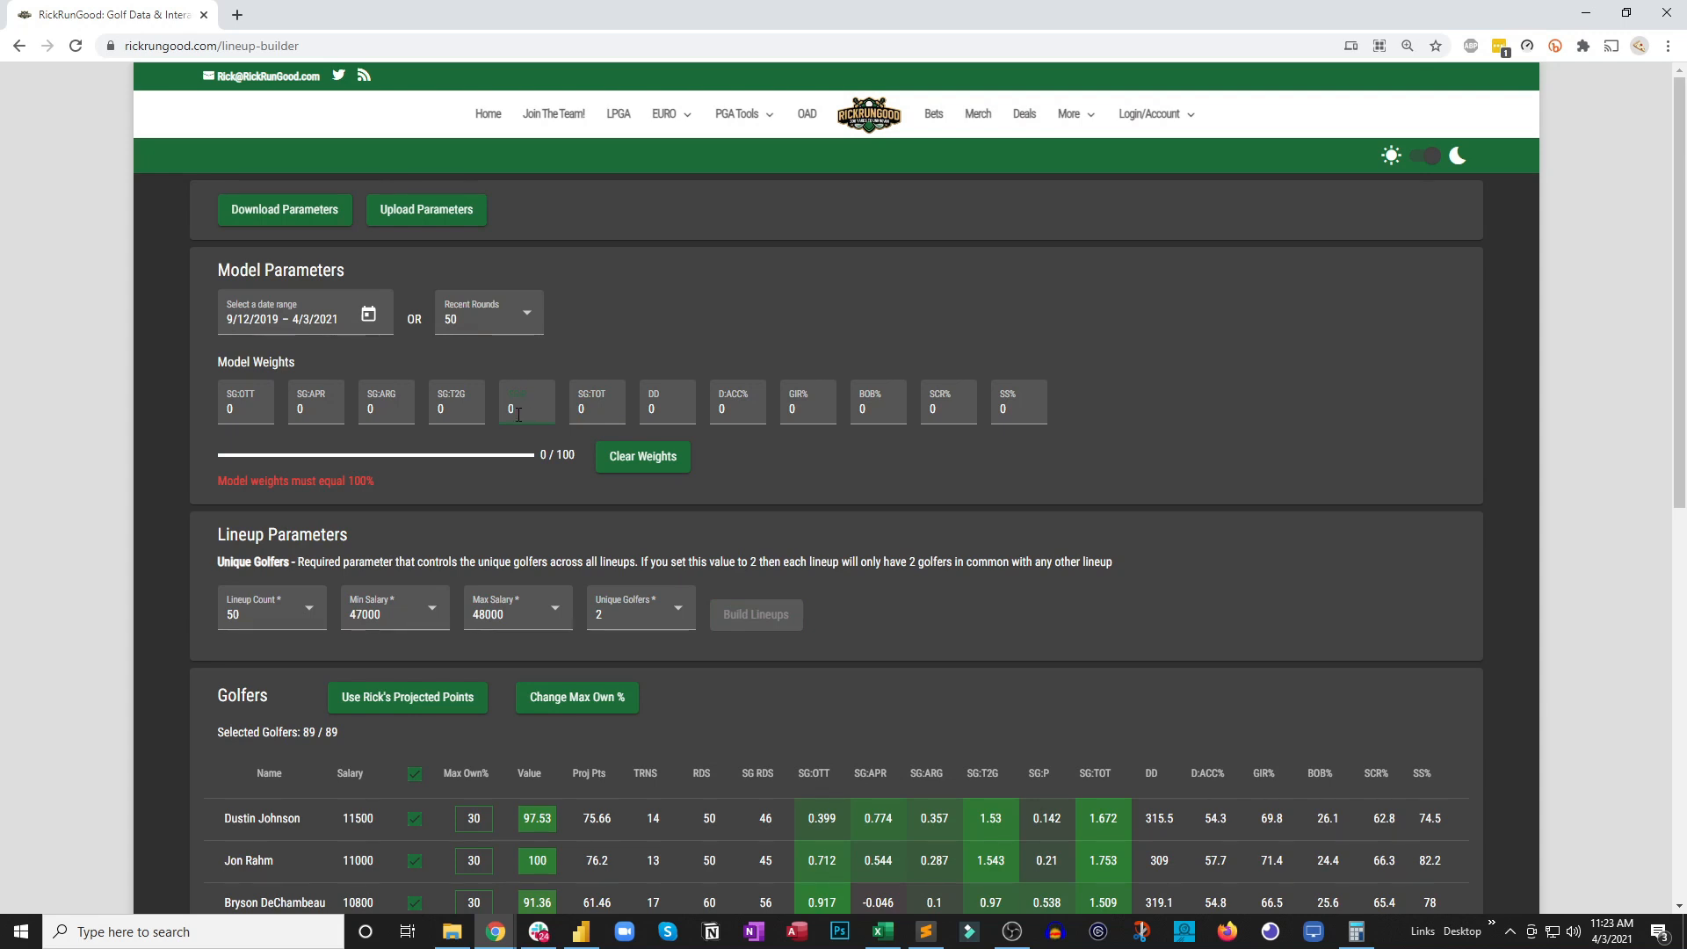
pyautogui.write('20')
pyautogui.click(463, 408)
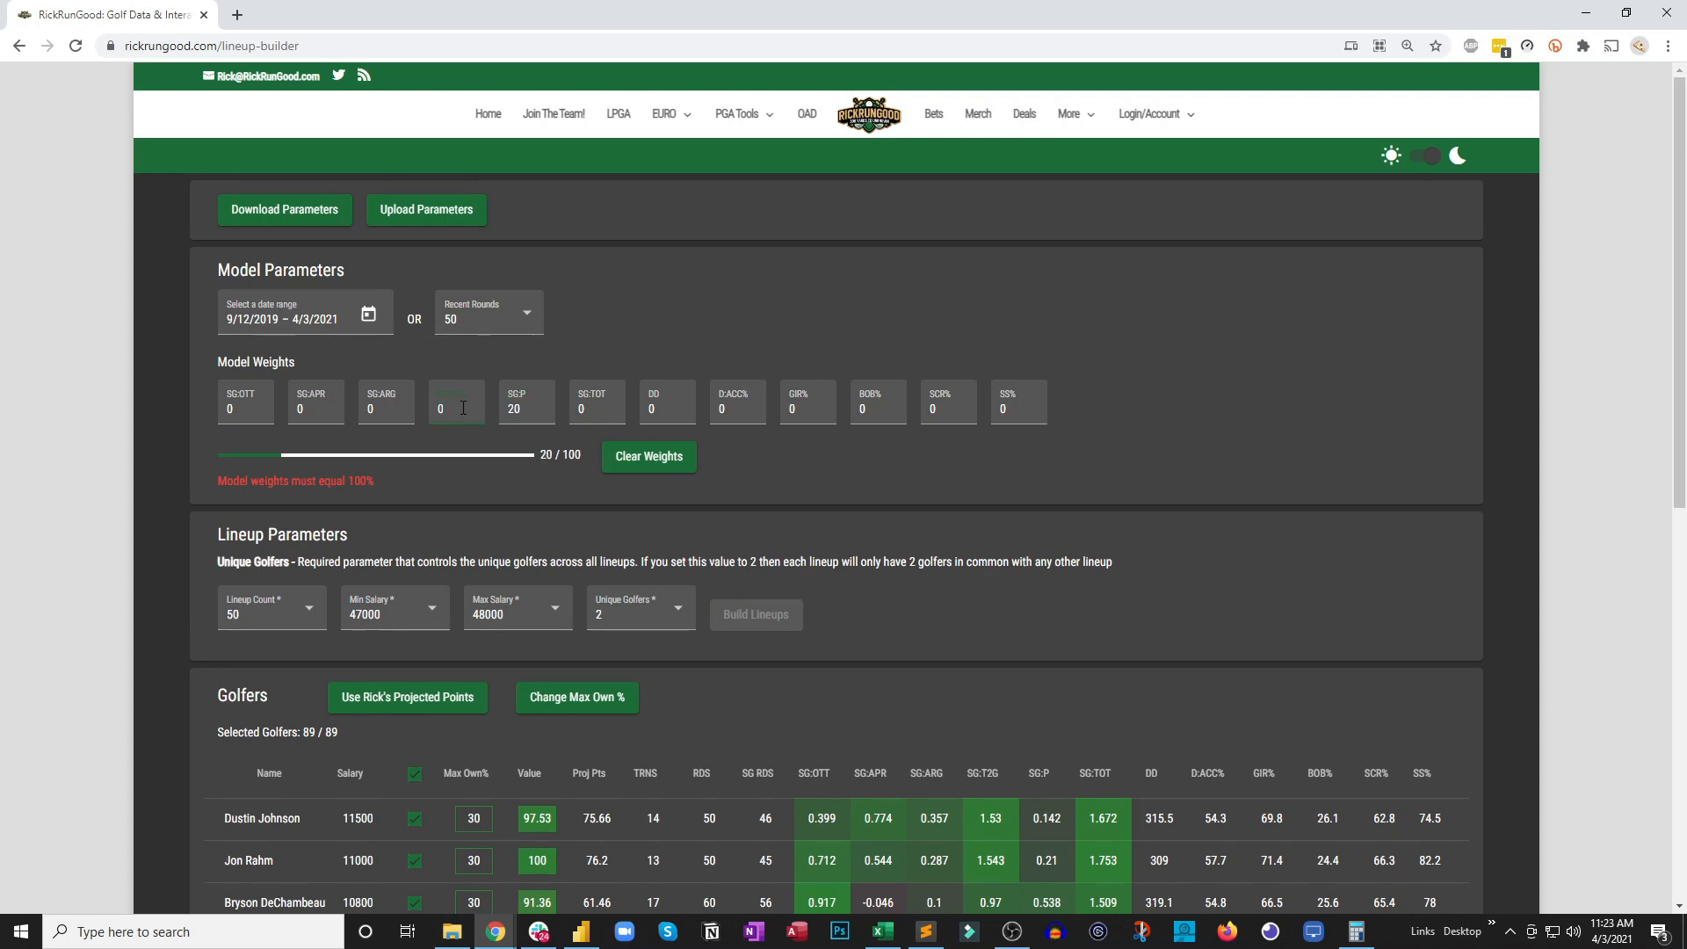
pyautogui.write('20')
pyautogui.click(309, 408)
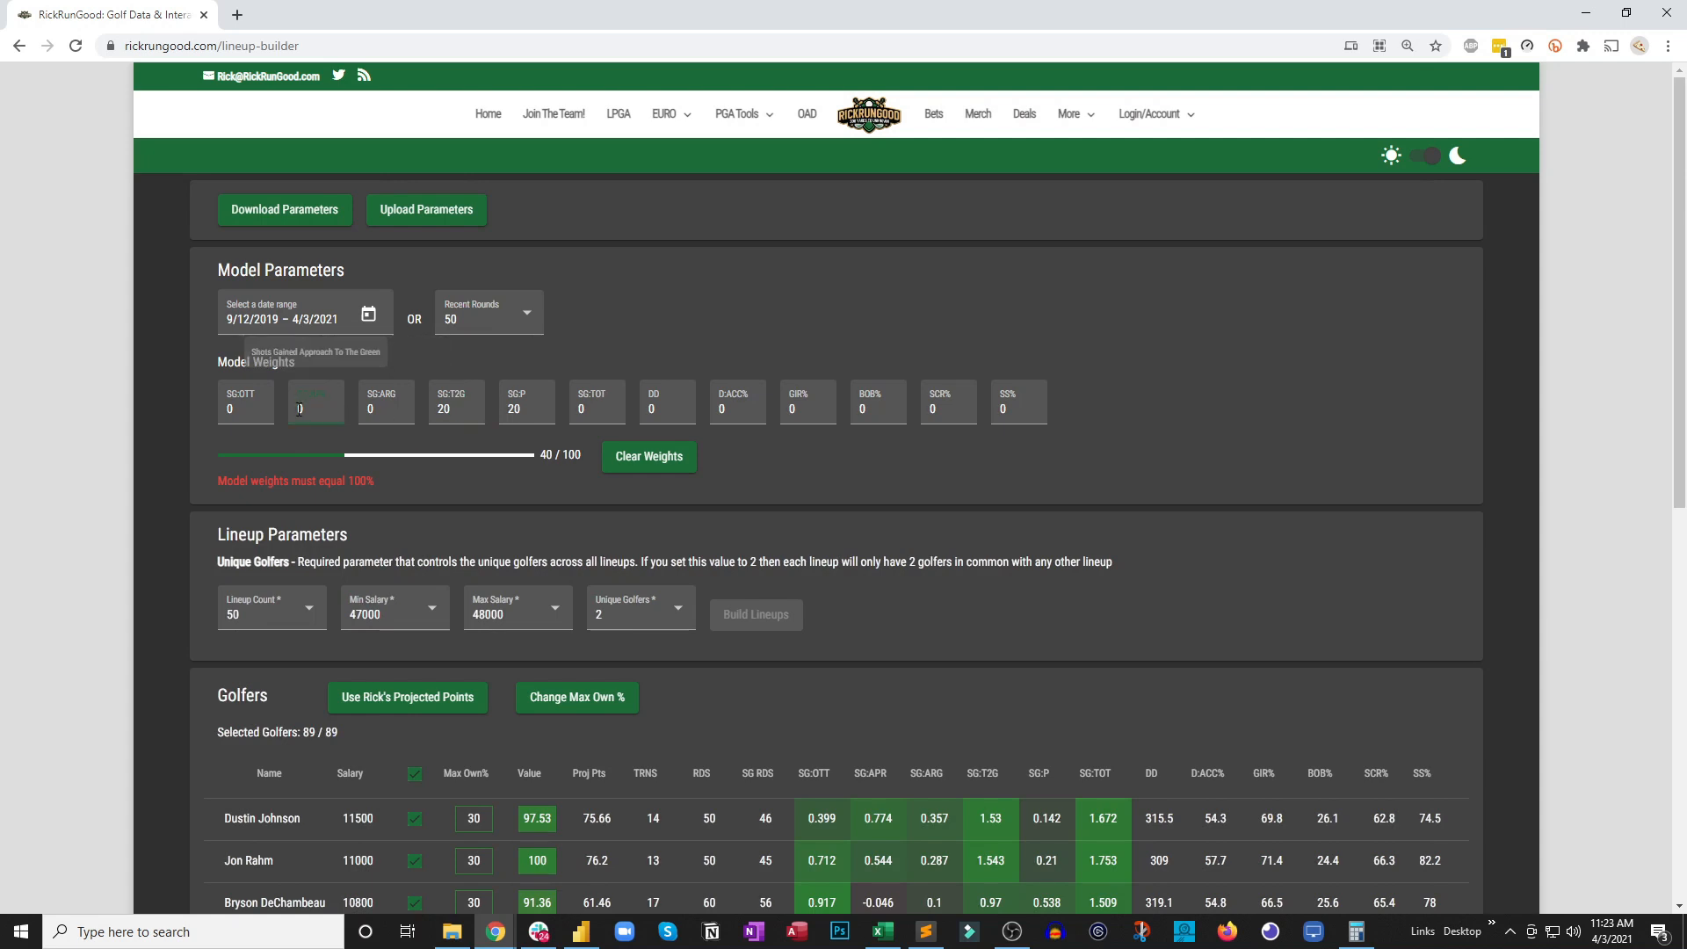
pyautogui.write('20')
# Set the SS% model weight to 40
pyautogui.click(1004, 411)
pyautogui.doubleClick(1003, 411)
pyautogui.write('40')
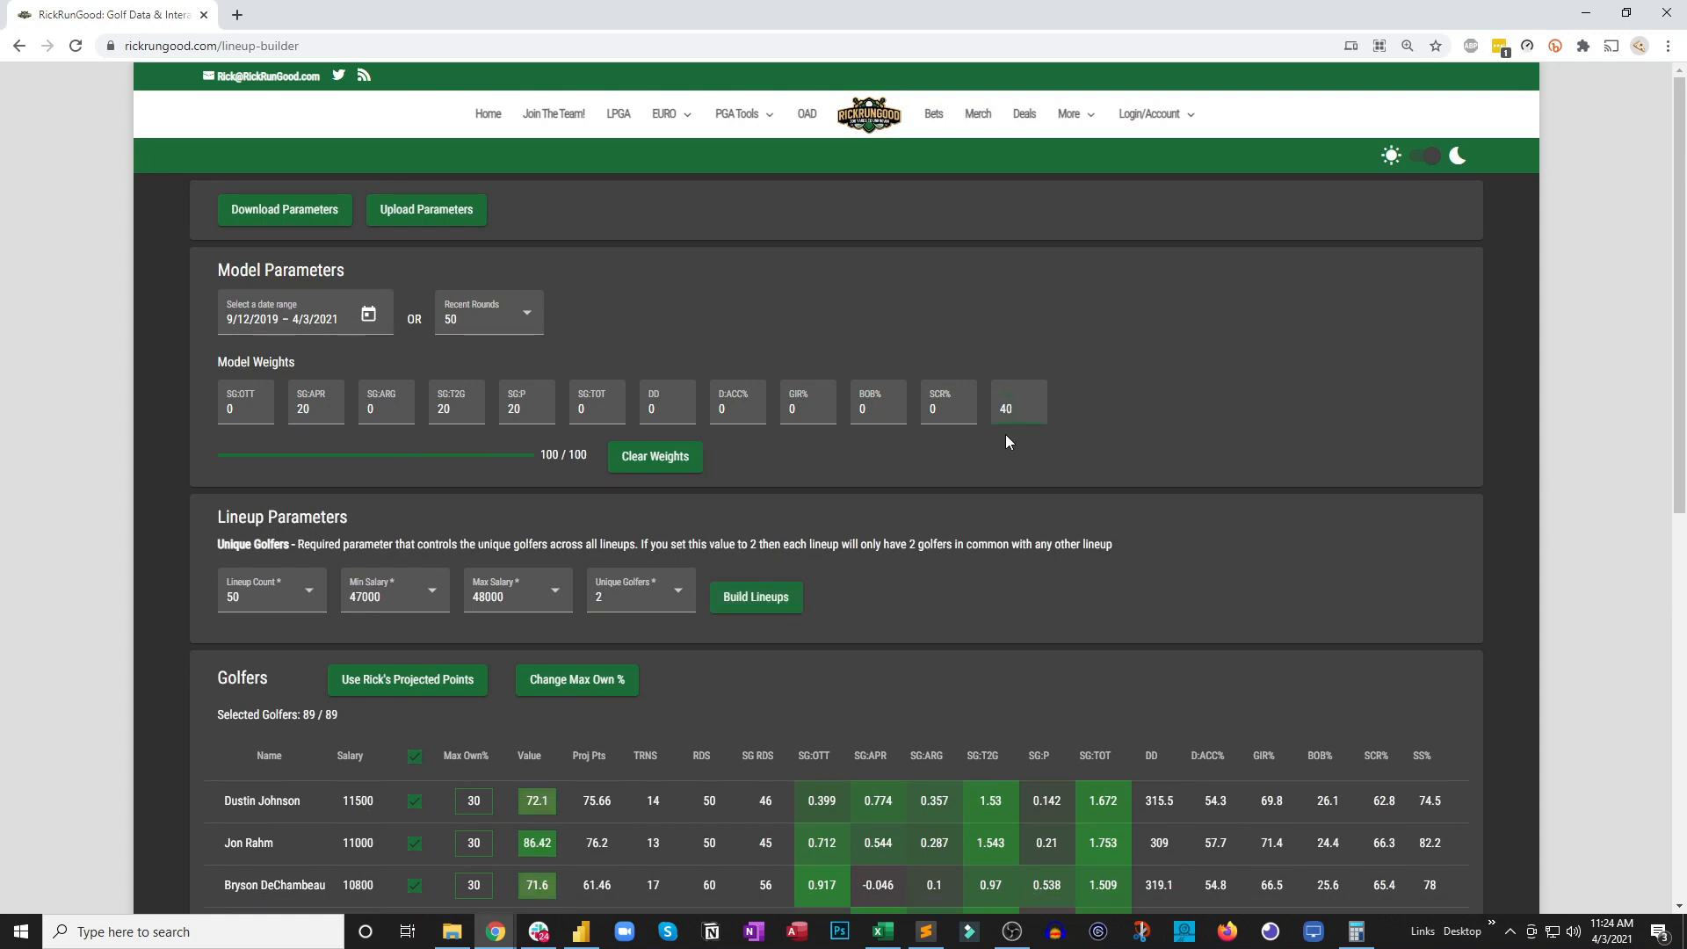
pyautogui.press('BackSpace')
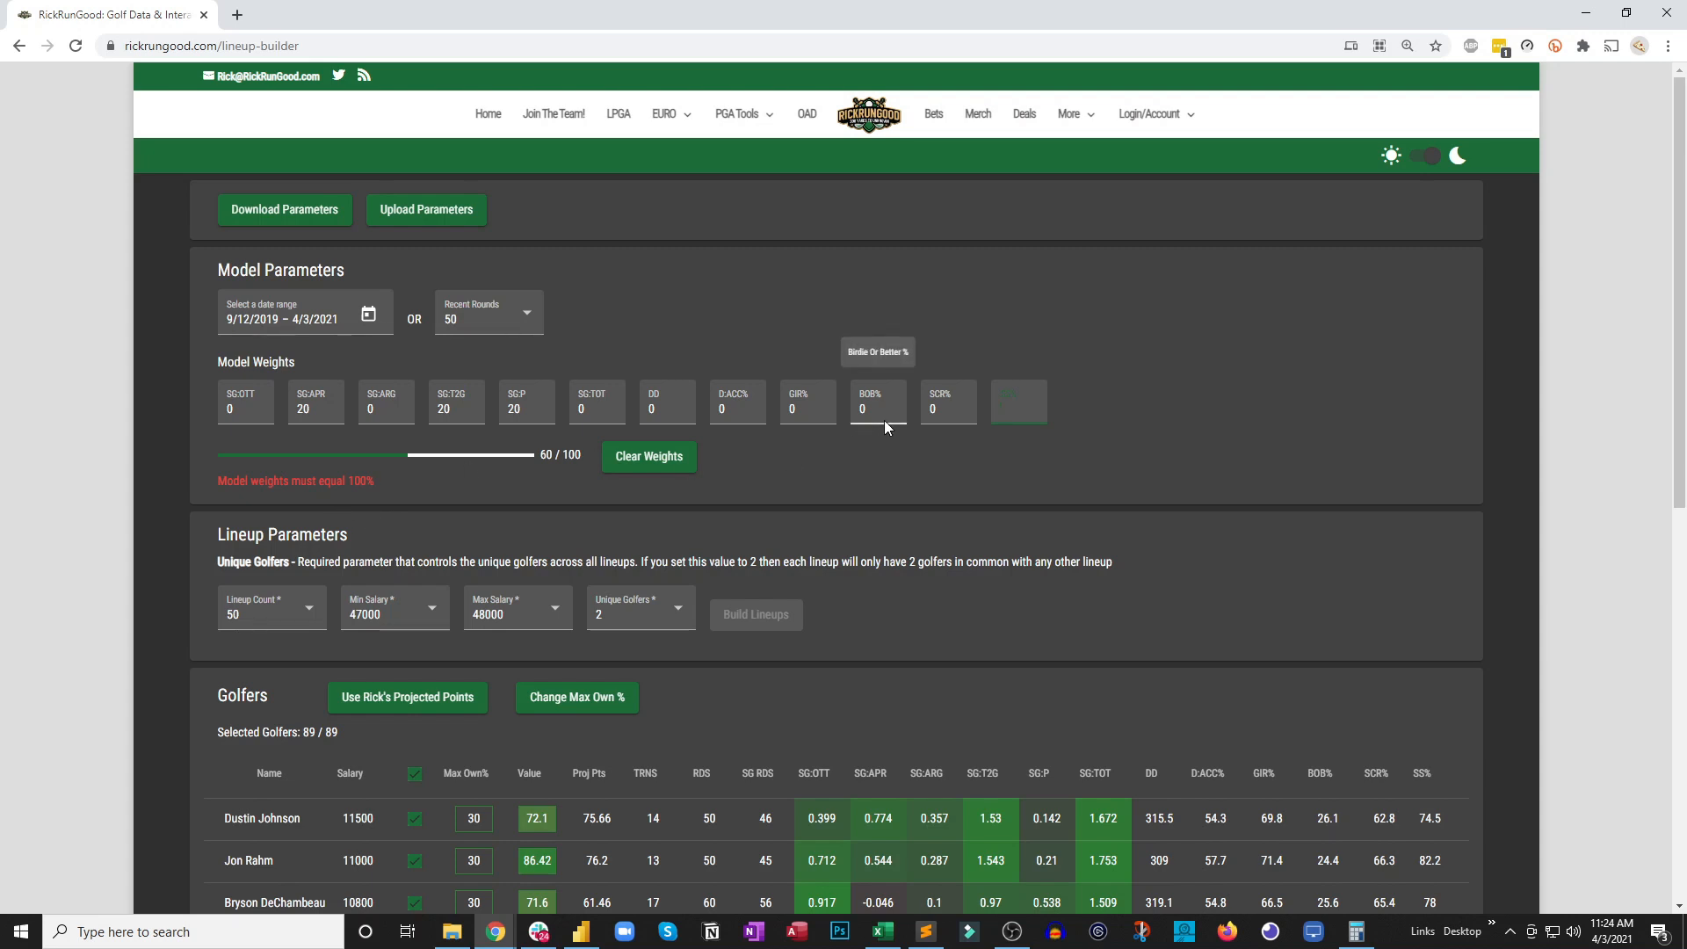
pyautogui.write('40')
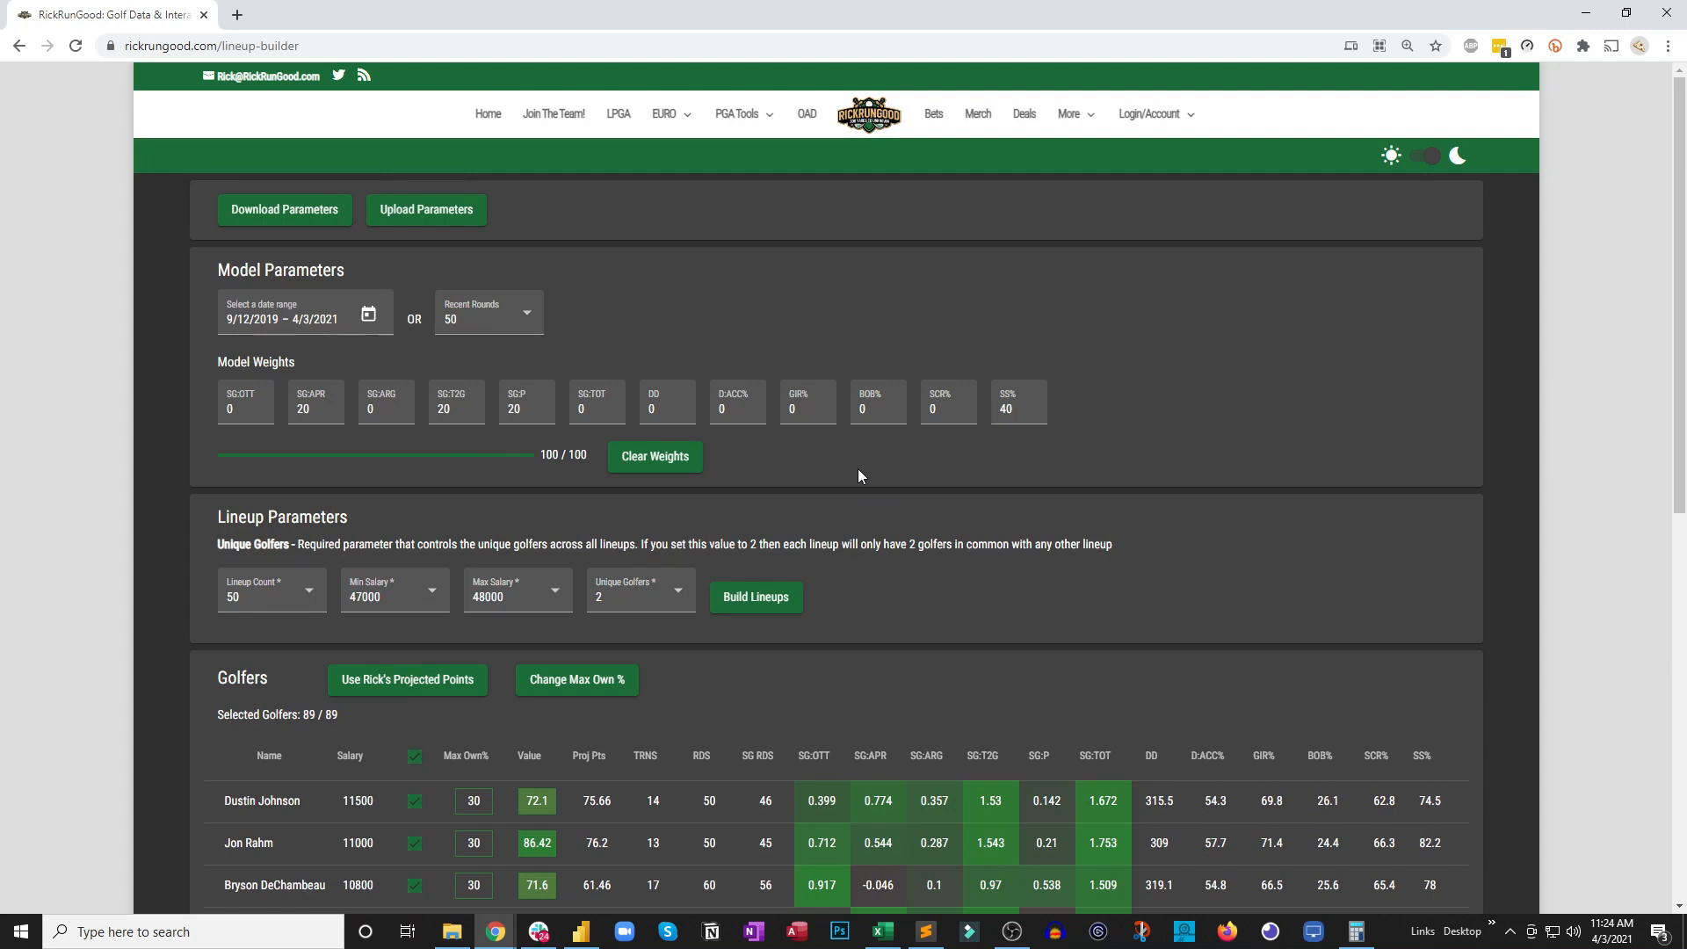
# Remove the SS% weight and set the SG:TOT weight to 40
pyautogui.moveTo(1673, 188); pyautogui.dragTo(1669, 247)
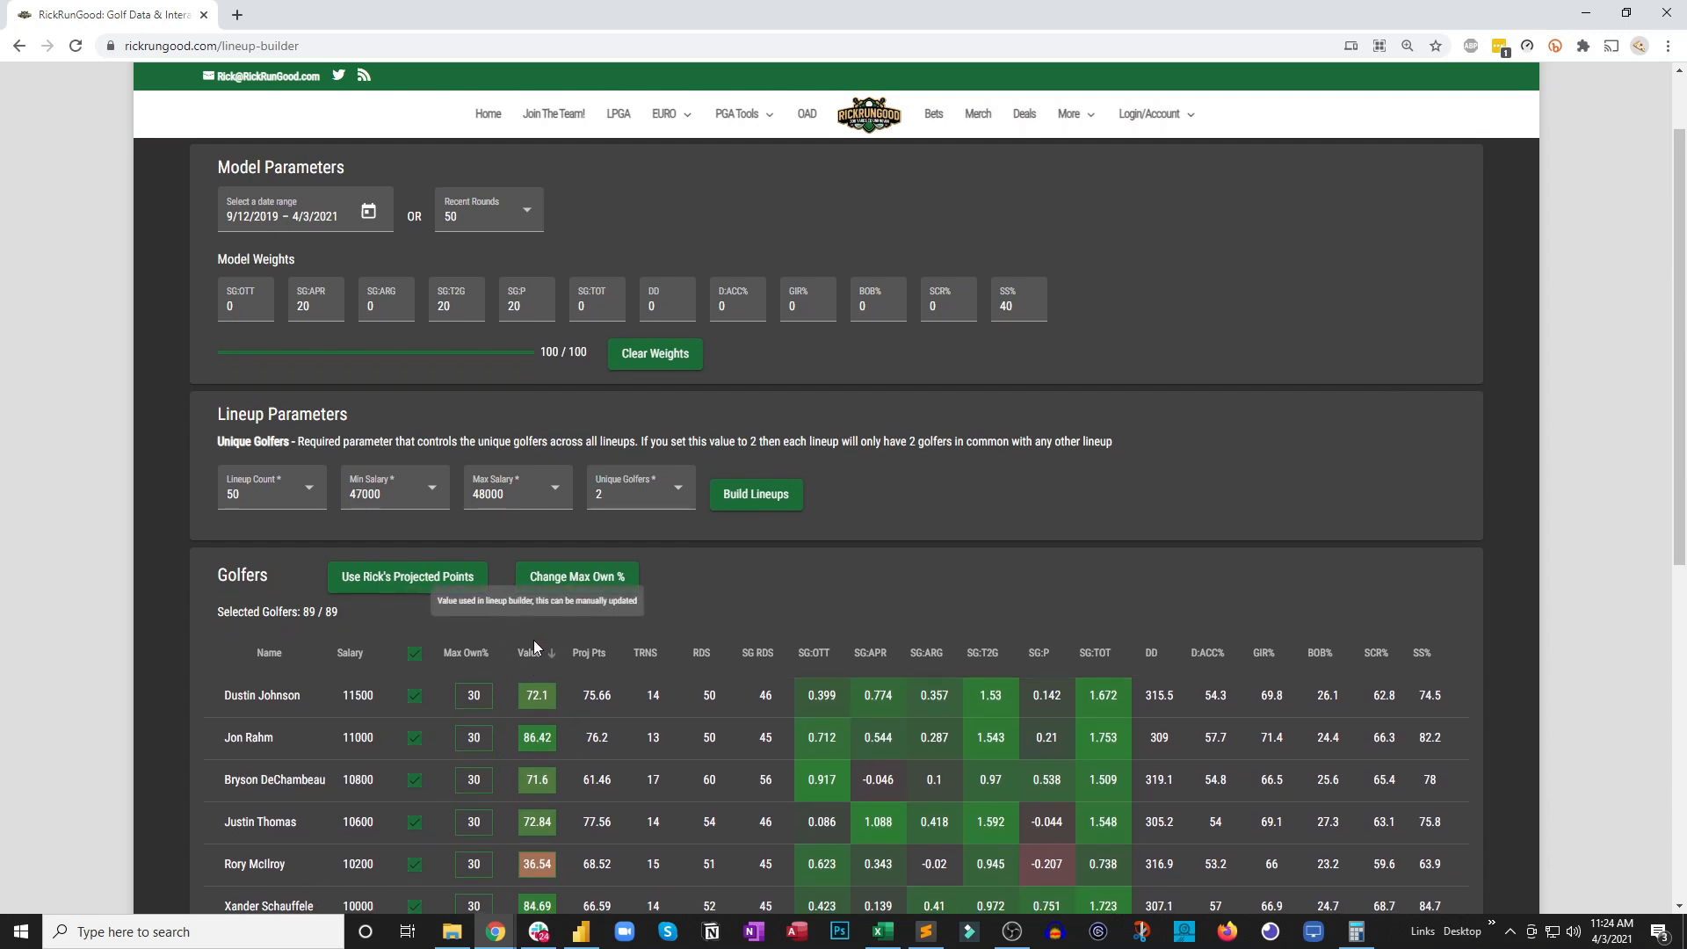
pyautogui.click(1009, 305)
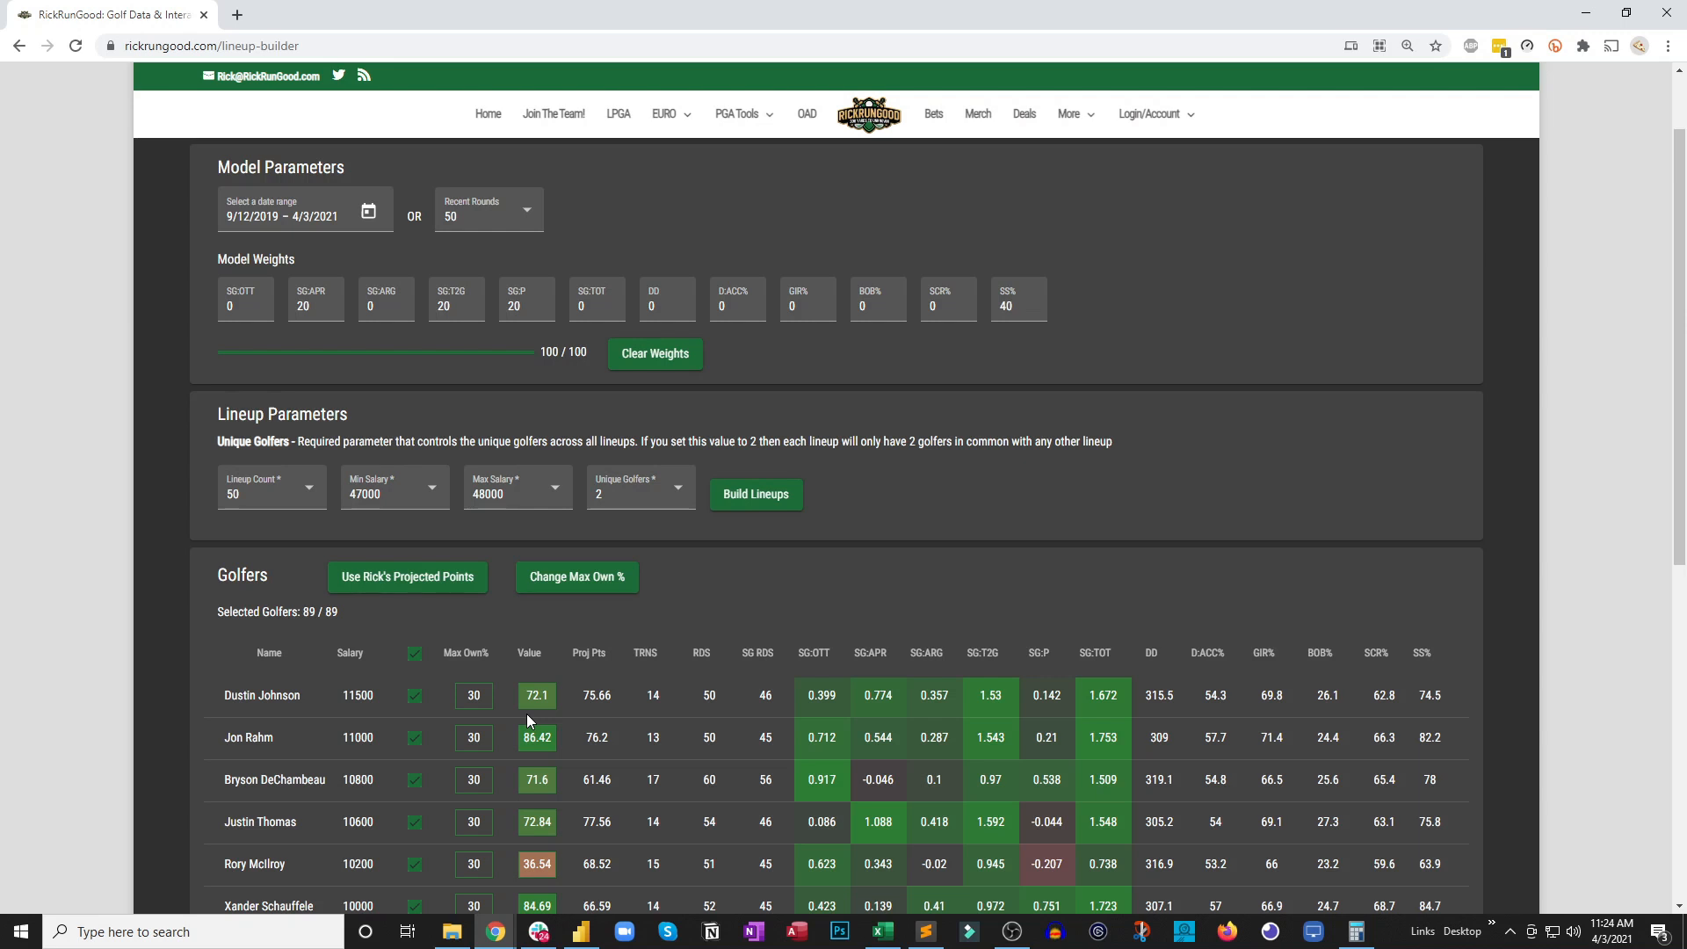
pyautogui.click(1012, 307)
pyautogui.press('BackSpace')
pyautogui.press('BackSpace')
pyautogui.click(963, 371)
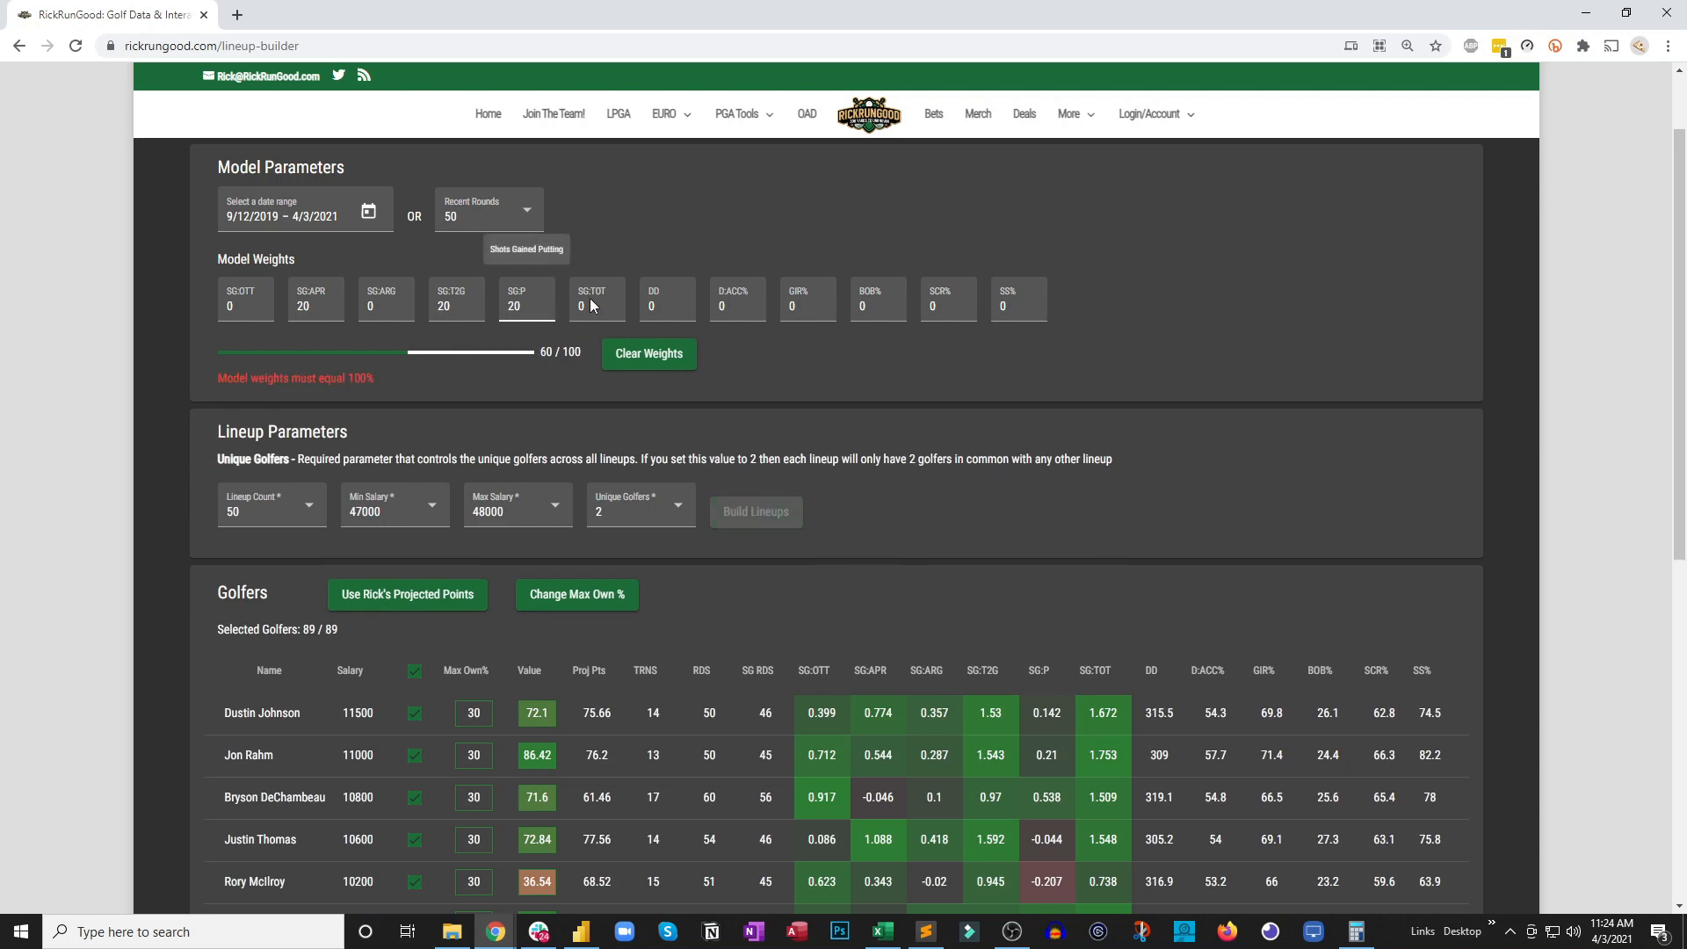
pyautogui.click(580, 313)
pyautogui.write('40')
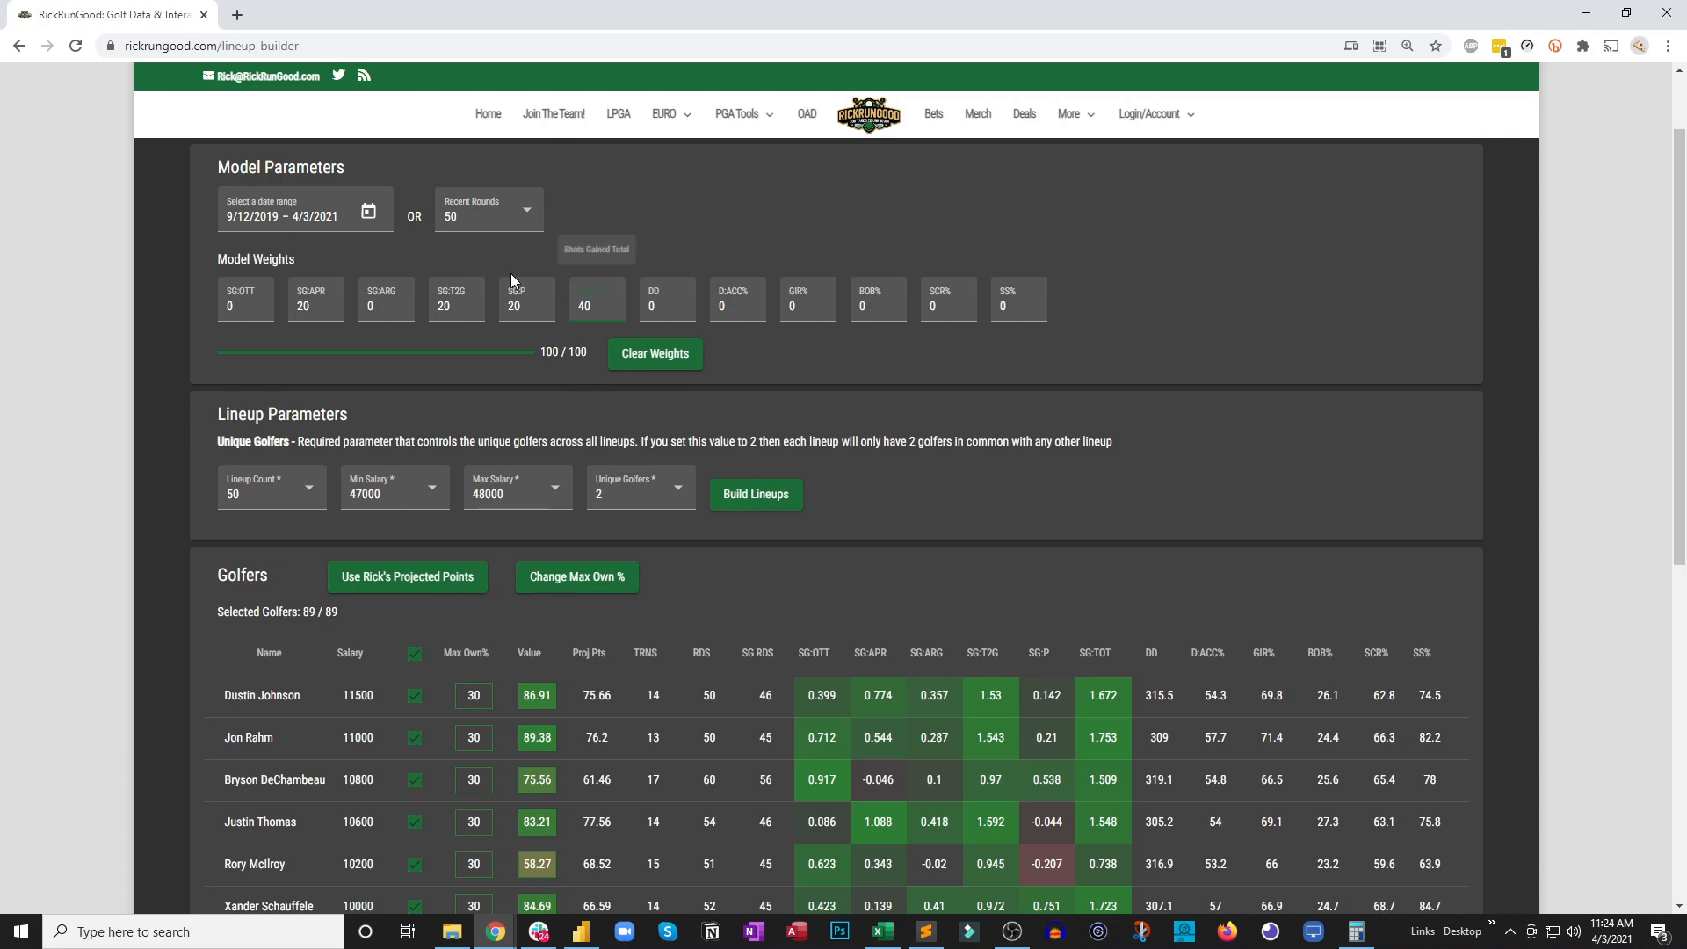
# Set the model's Recent Rounds parameter to 32
pyautogui.click(524, 220)
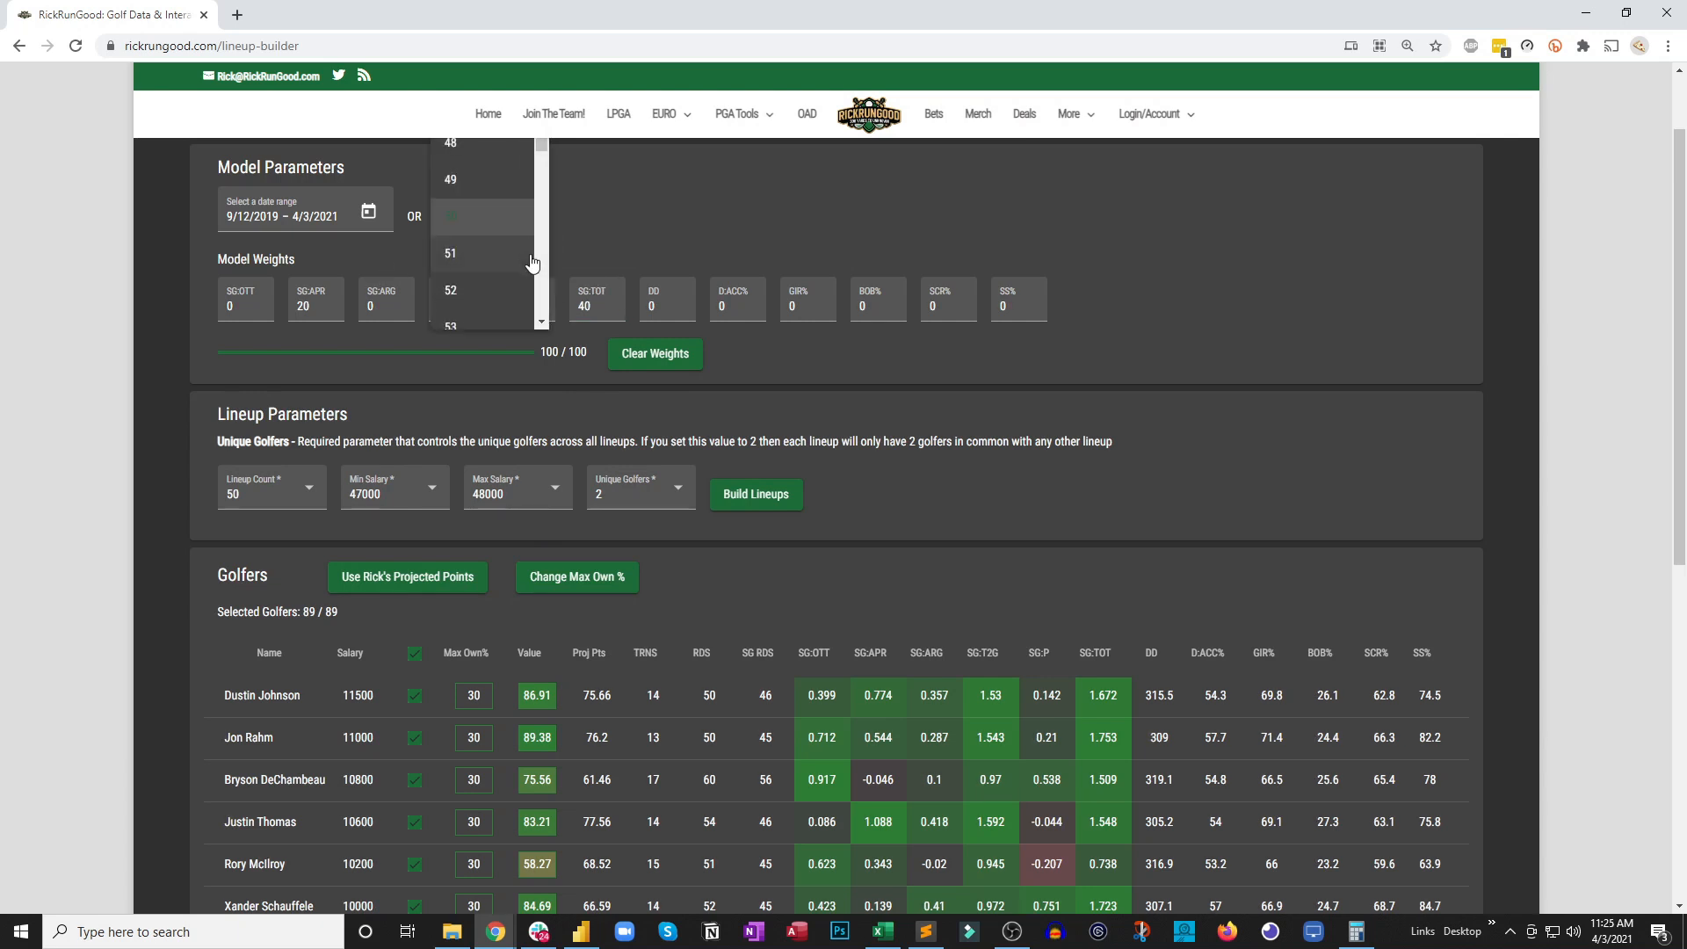
pyautogui.scroll(6, 527, 263)
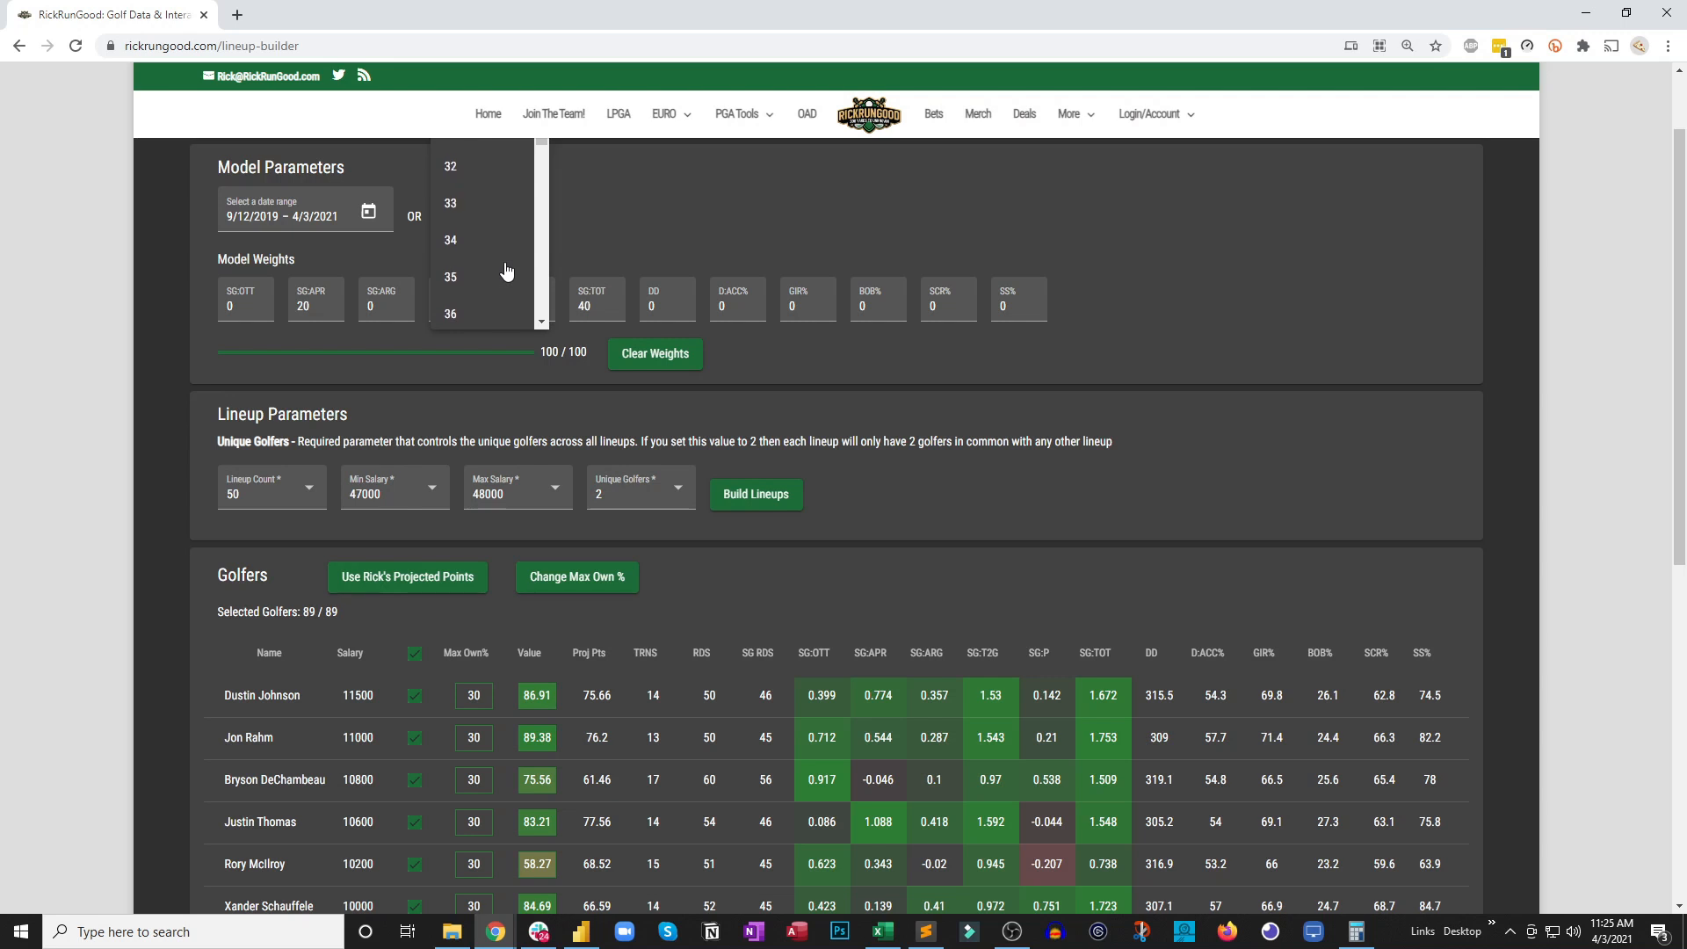
pyautogui.click(475, 169)
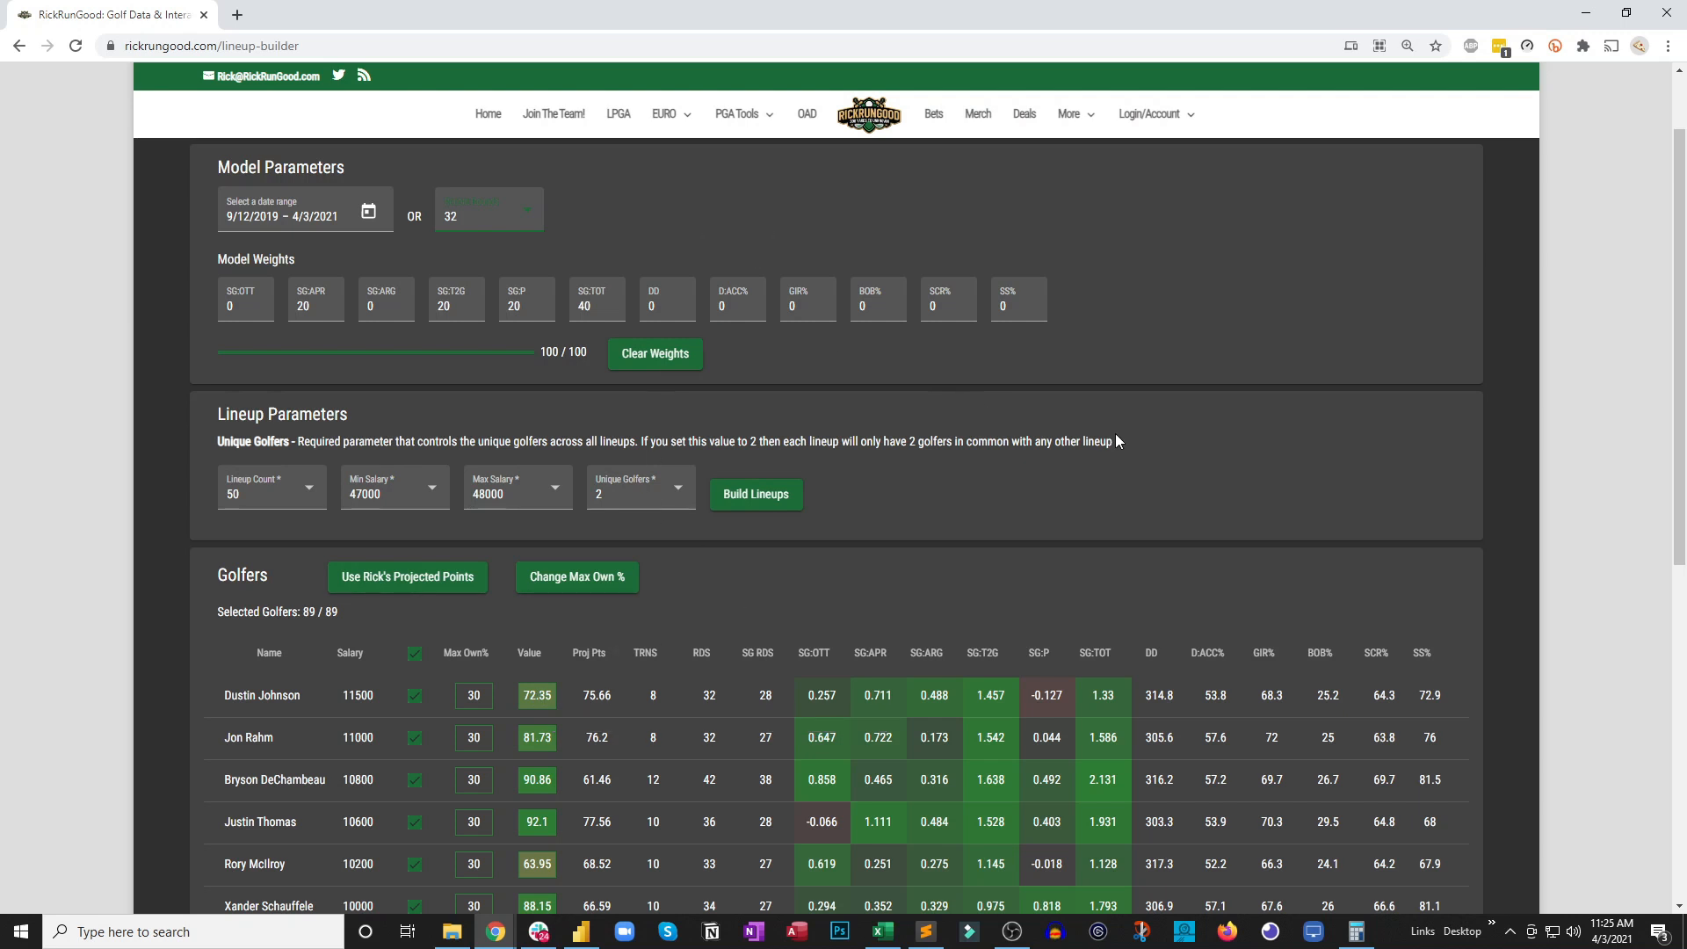
# Download the lineup builder parameters and open the resulting CSV file in Excel
pyautogui.scroll(-4, 1116, 439)
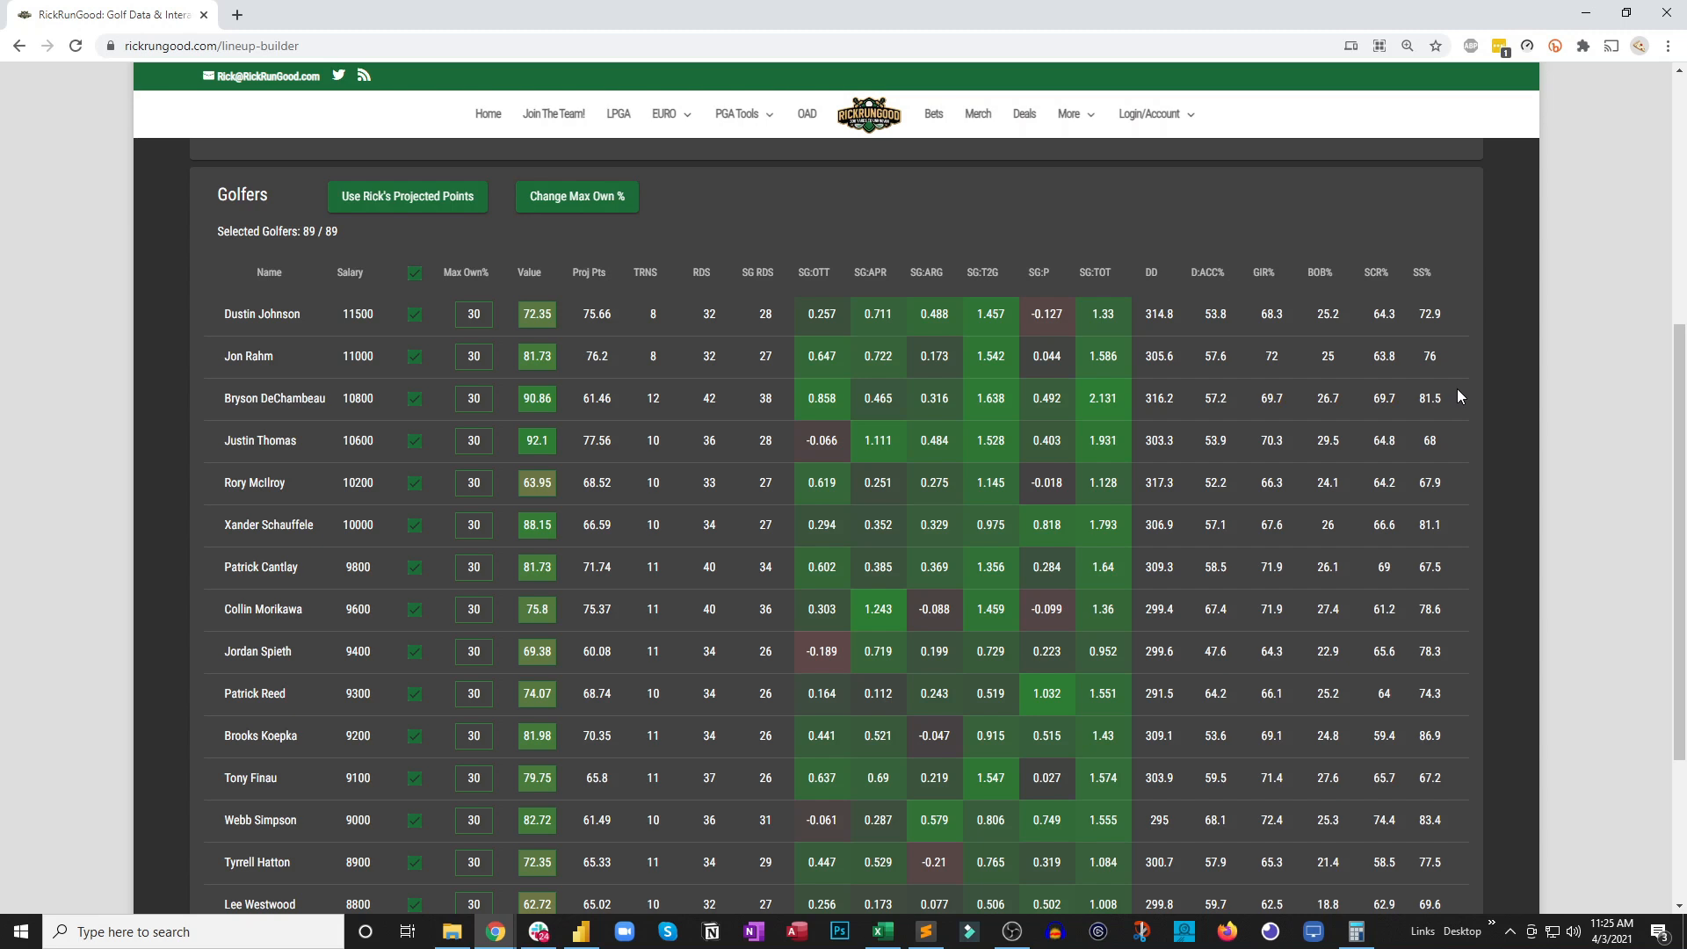
pyautogui.scroll(3, 1463, 391)
pyautogui.scroll(5, 1476, 386)
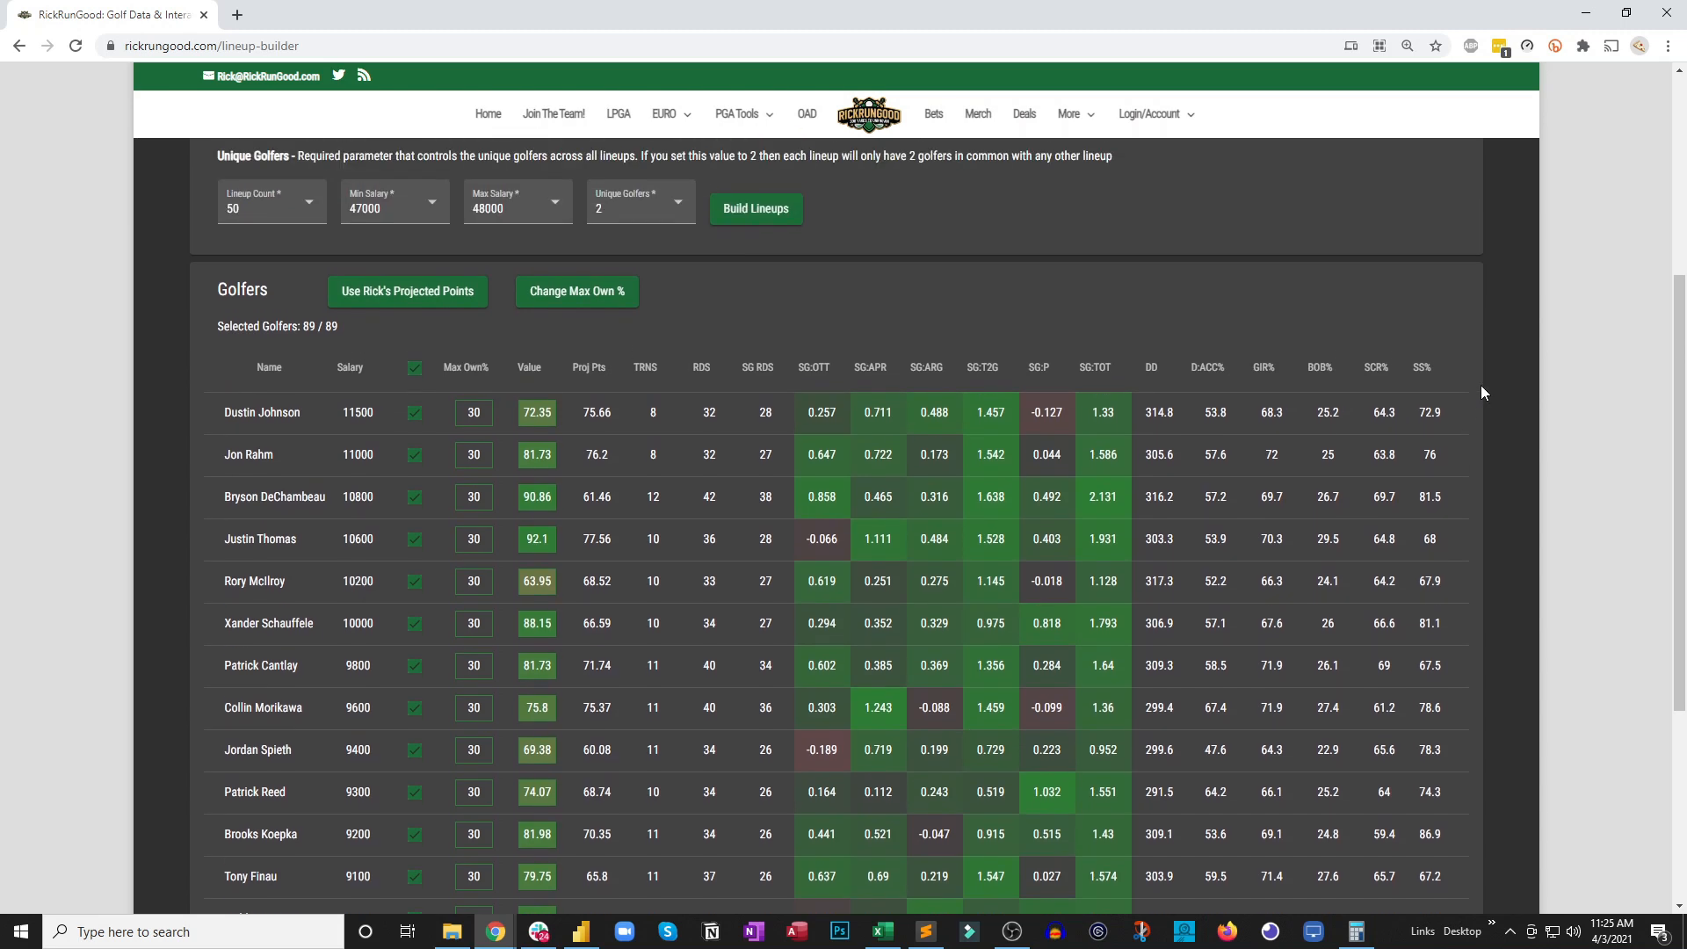
pyautogui.scroll(5, 251, 545)
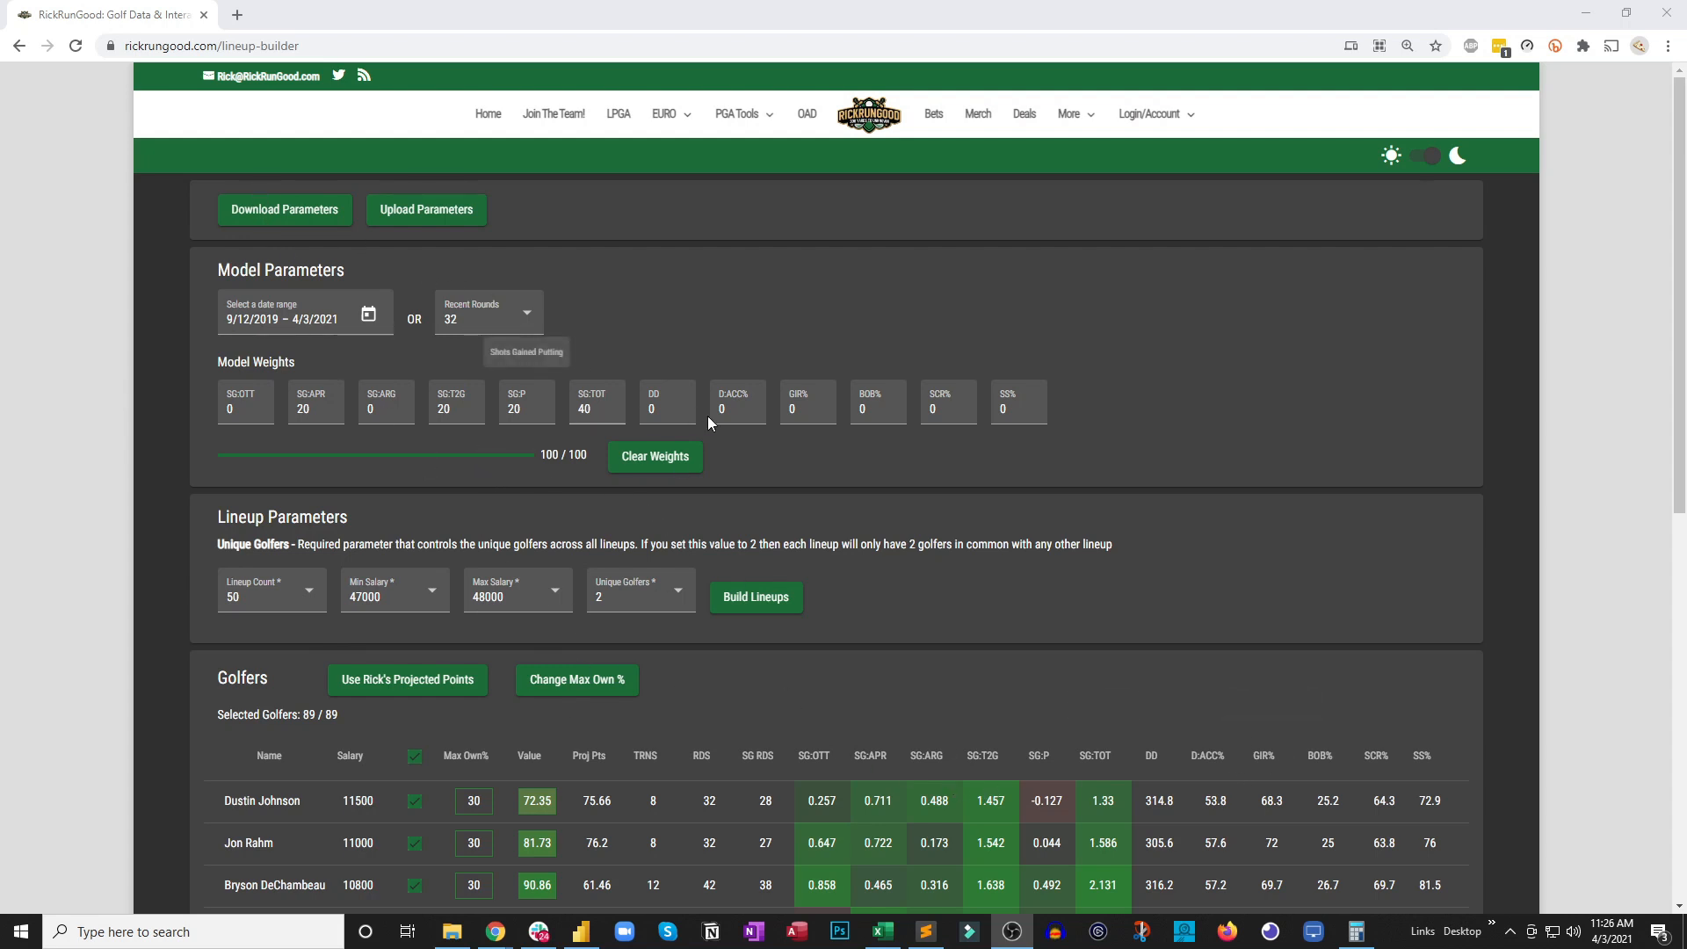
pyautogui.click(318, 224)
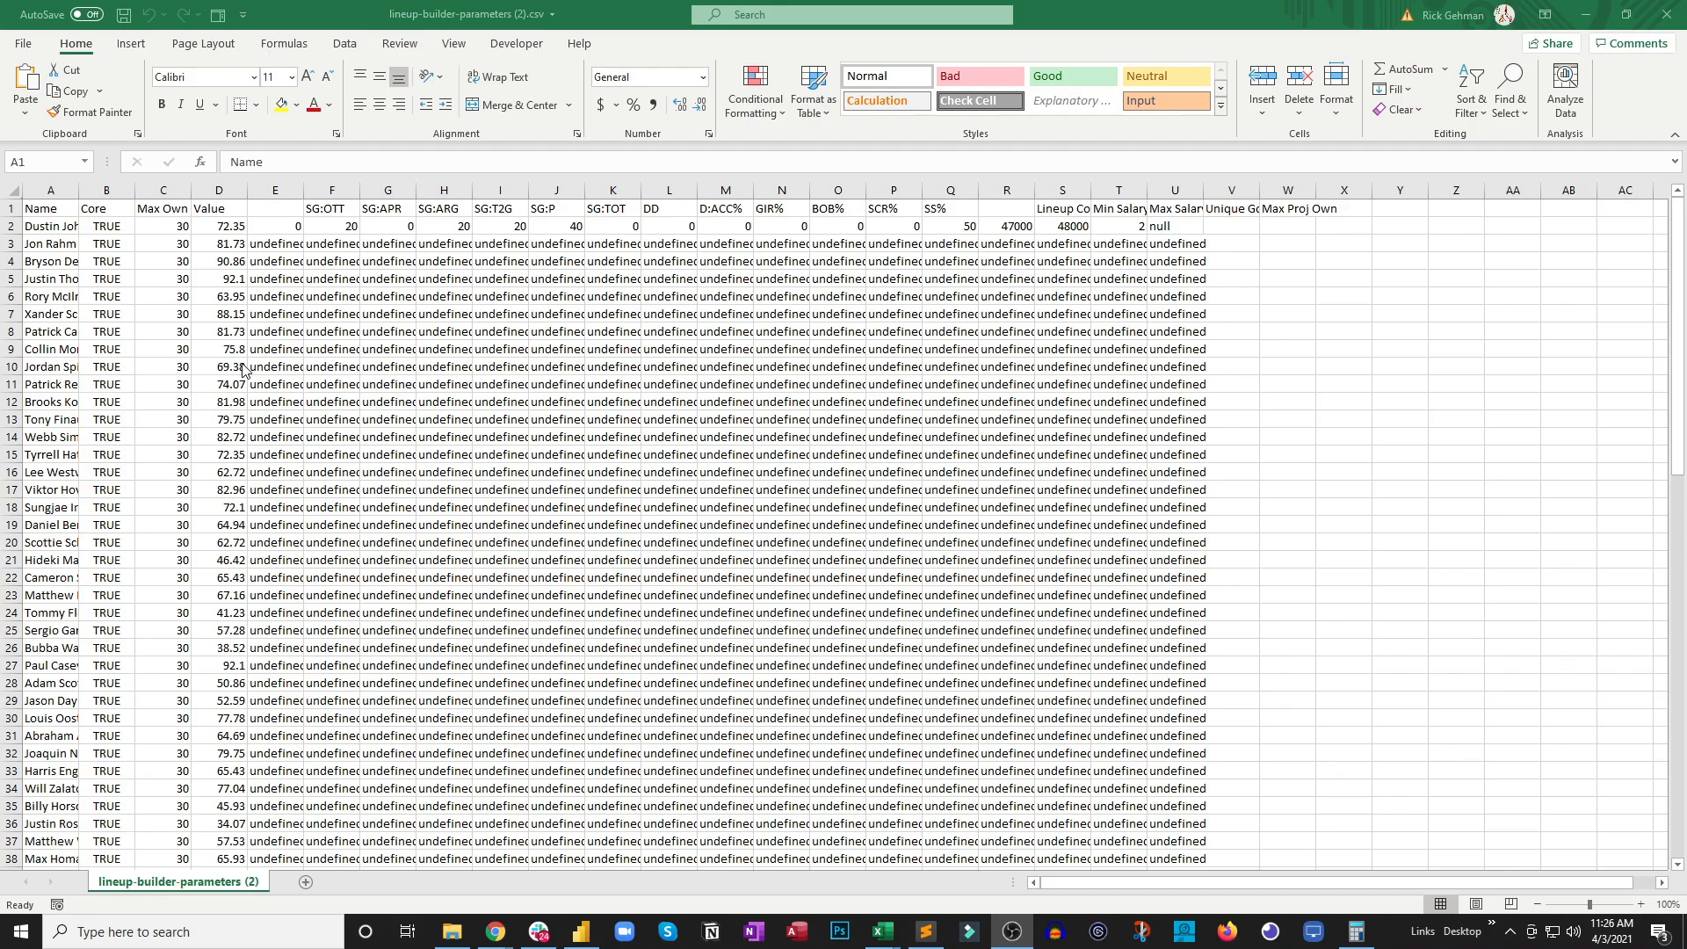
# Autofit the width of all columns in the parameters sheet to their contents
pyautogui.click(13, 190)
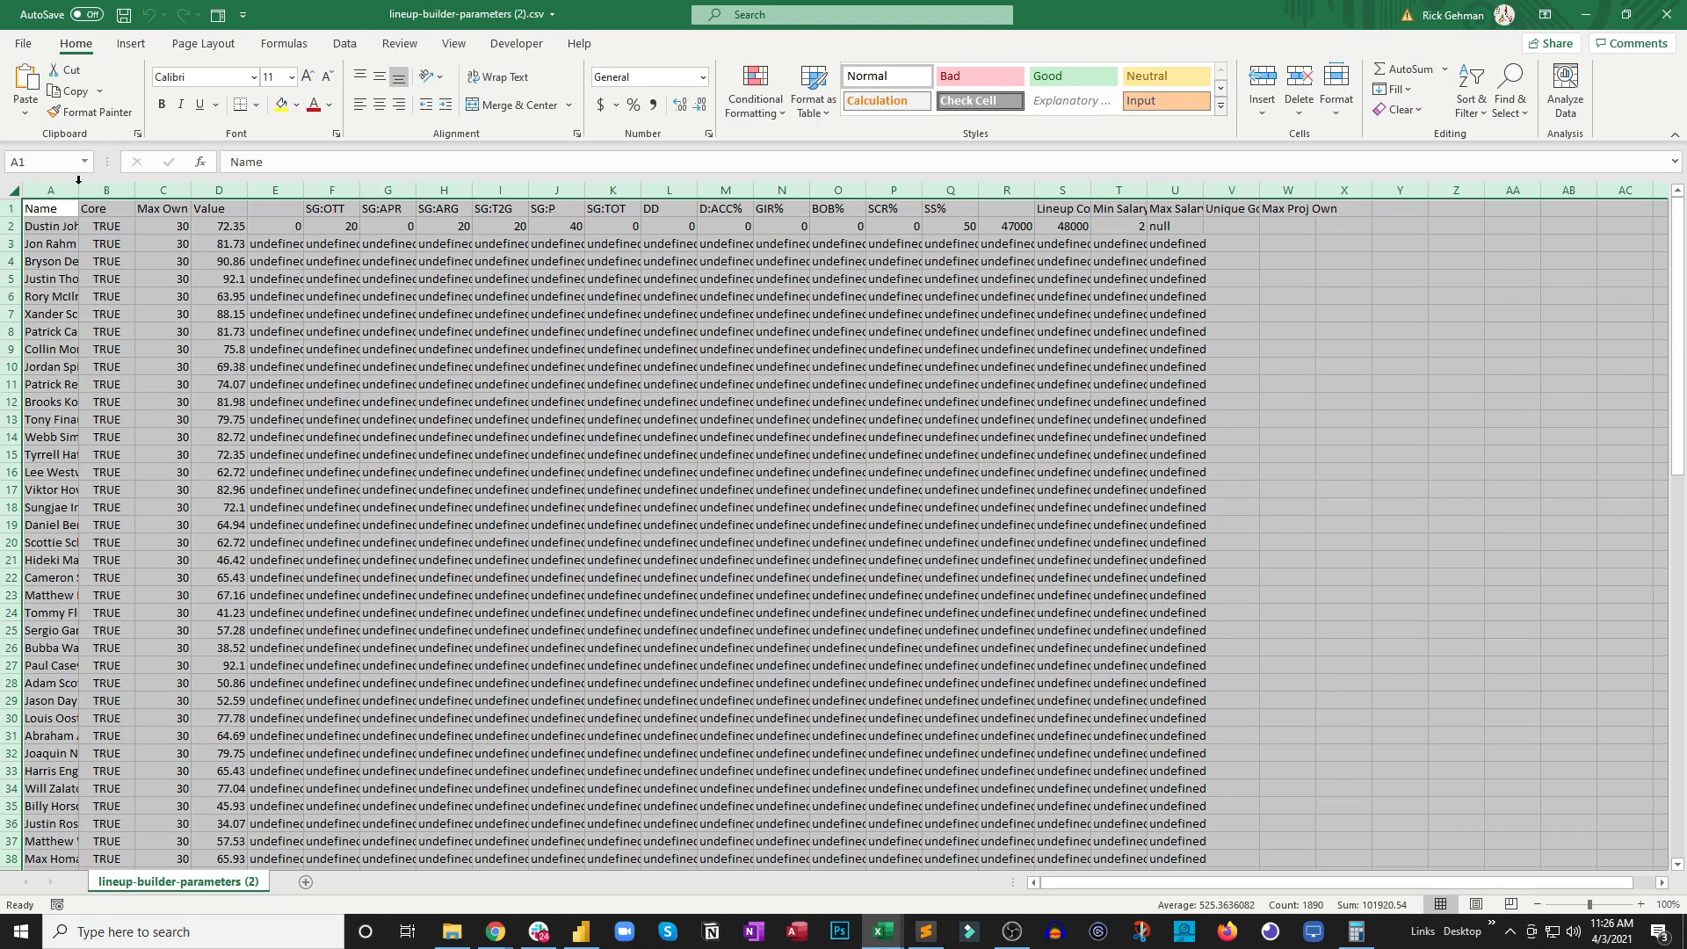
pyautogui.doubleClick(85, 180)
pyautogui.click(312, 296)
# Delete the "undefined" entries in columns E to U from row 3 down to the end of the data
pyautogui.moveTo(316, 245); pyautogui.dragTo(1353, 315)
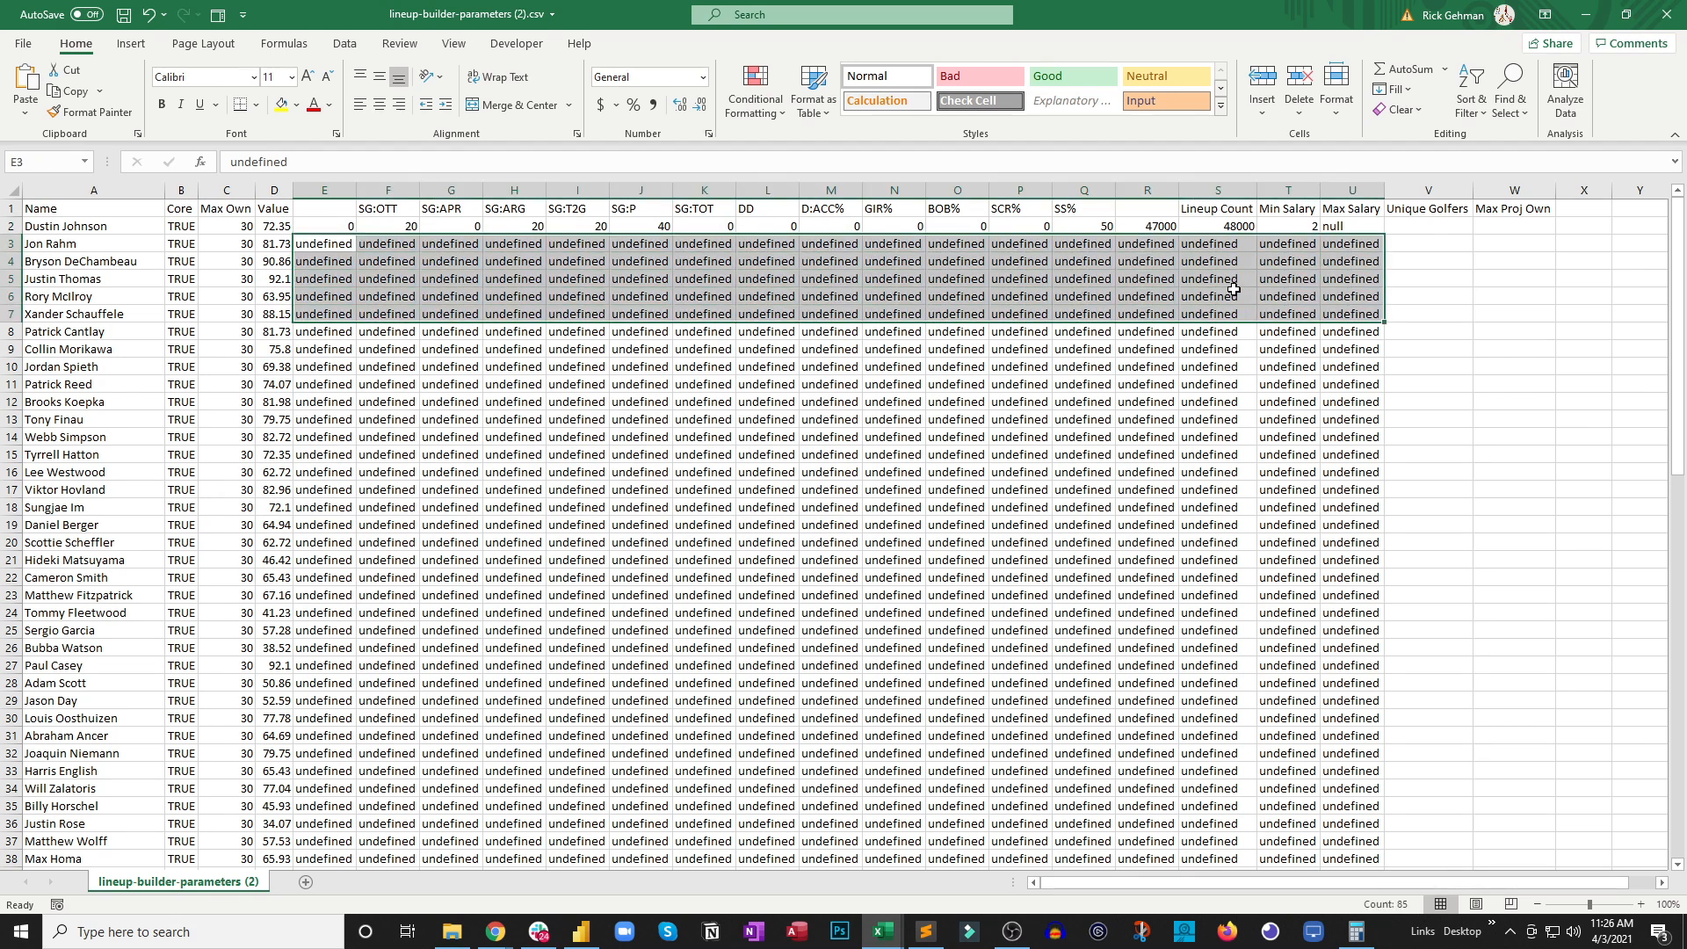
pyautogui.hotkey('ctrl', 'shift', 'Down')
pyautogui.press('Delete')
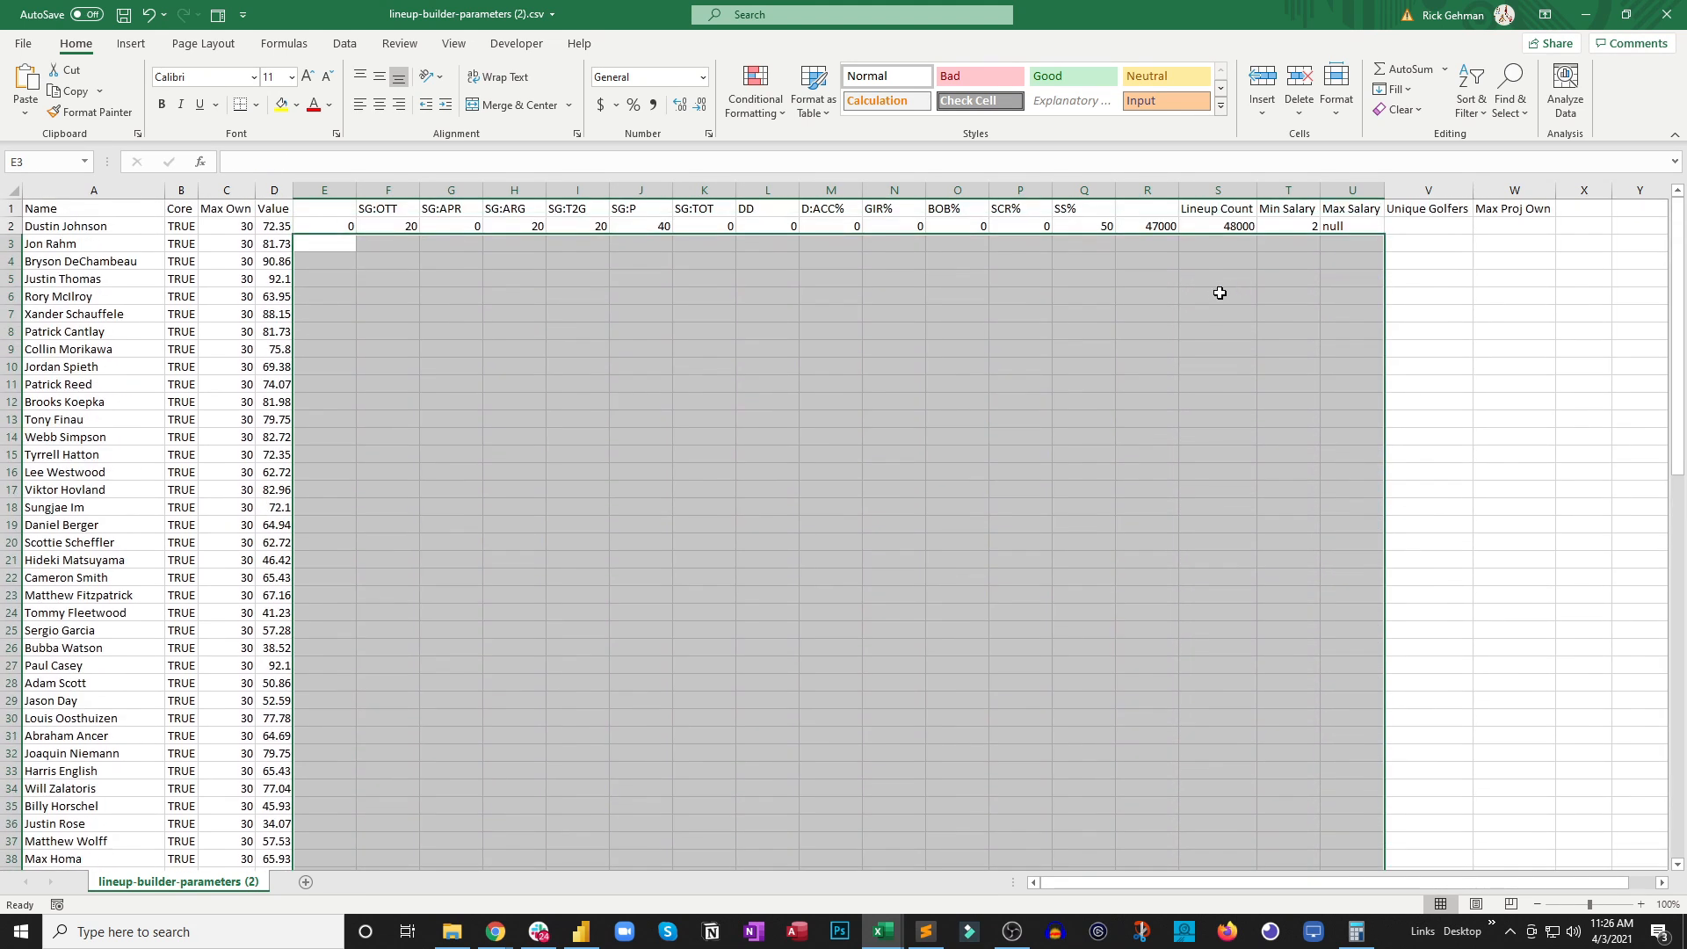
pyautogui.click(886, 387)
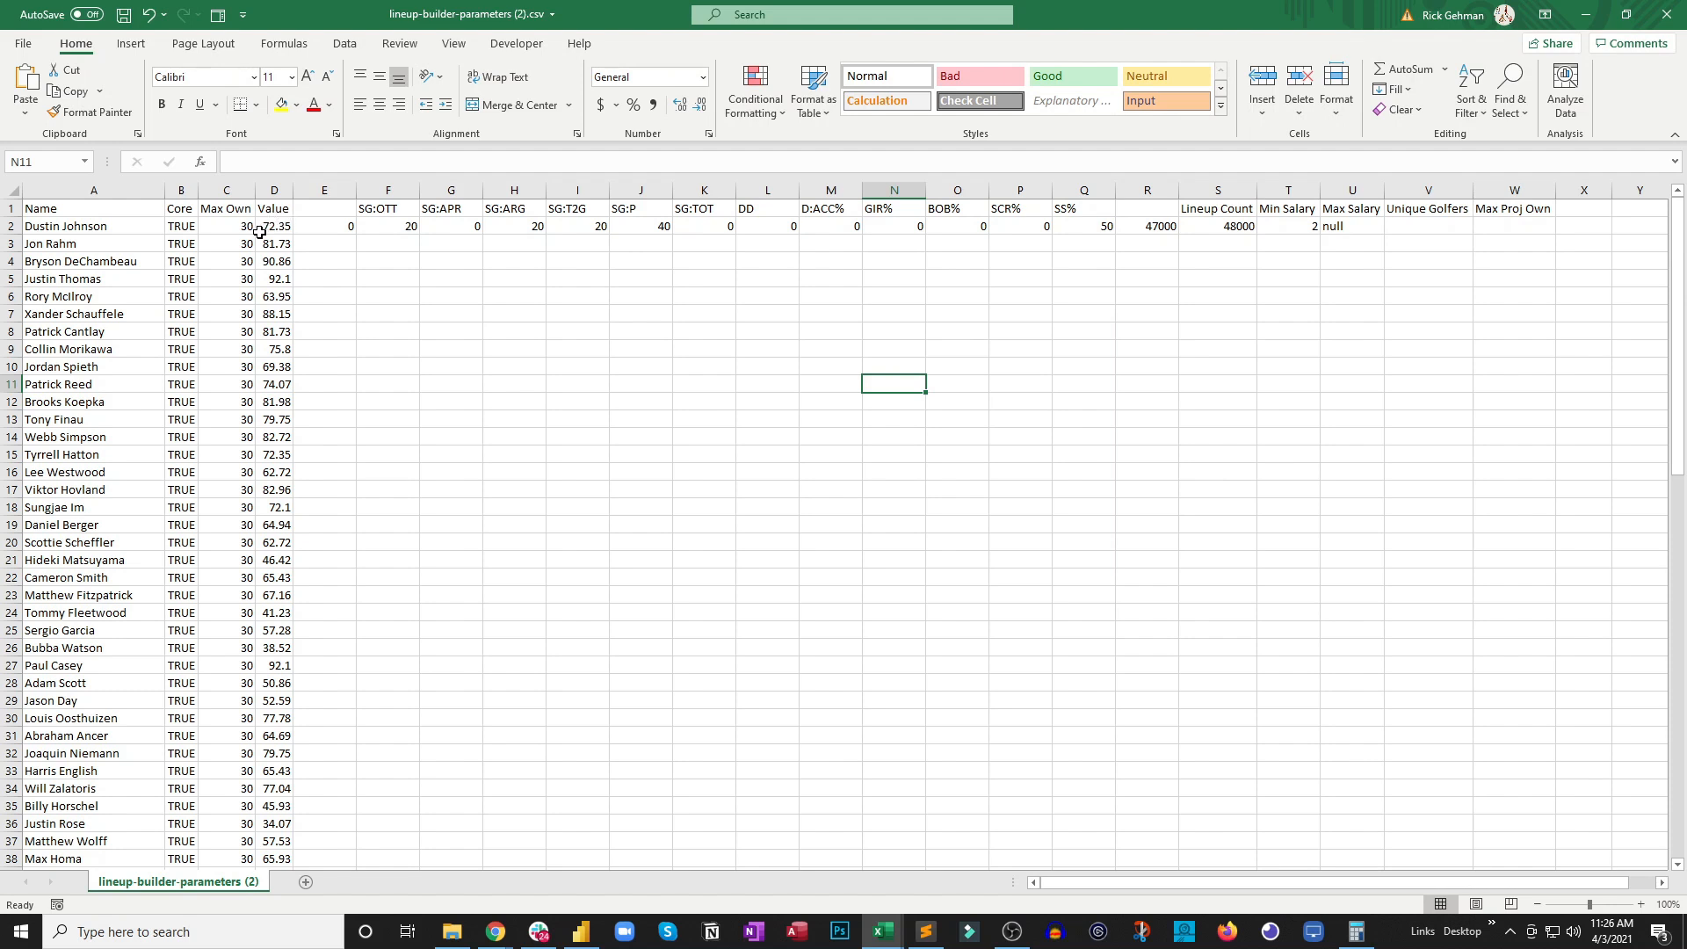
# Review the golfers' Max Own and Value entries and the model weights in row 2
pyautogui.moveTo(239, 226); pyautogui.dragTo(283, 315)
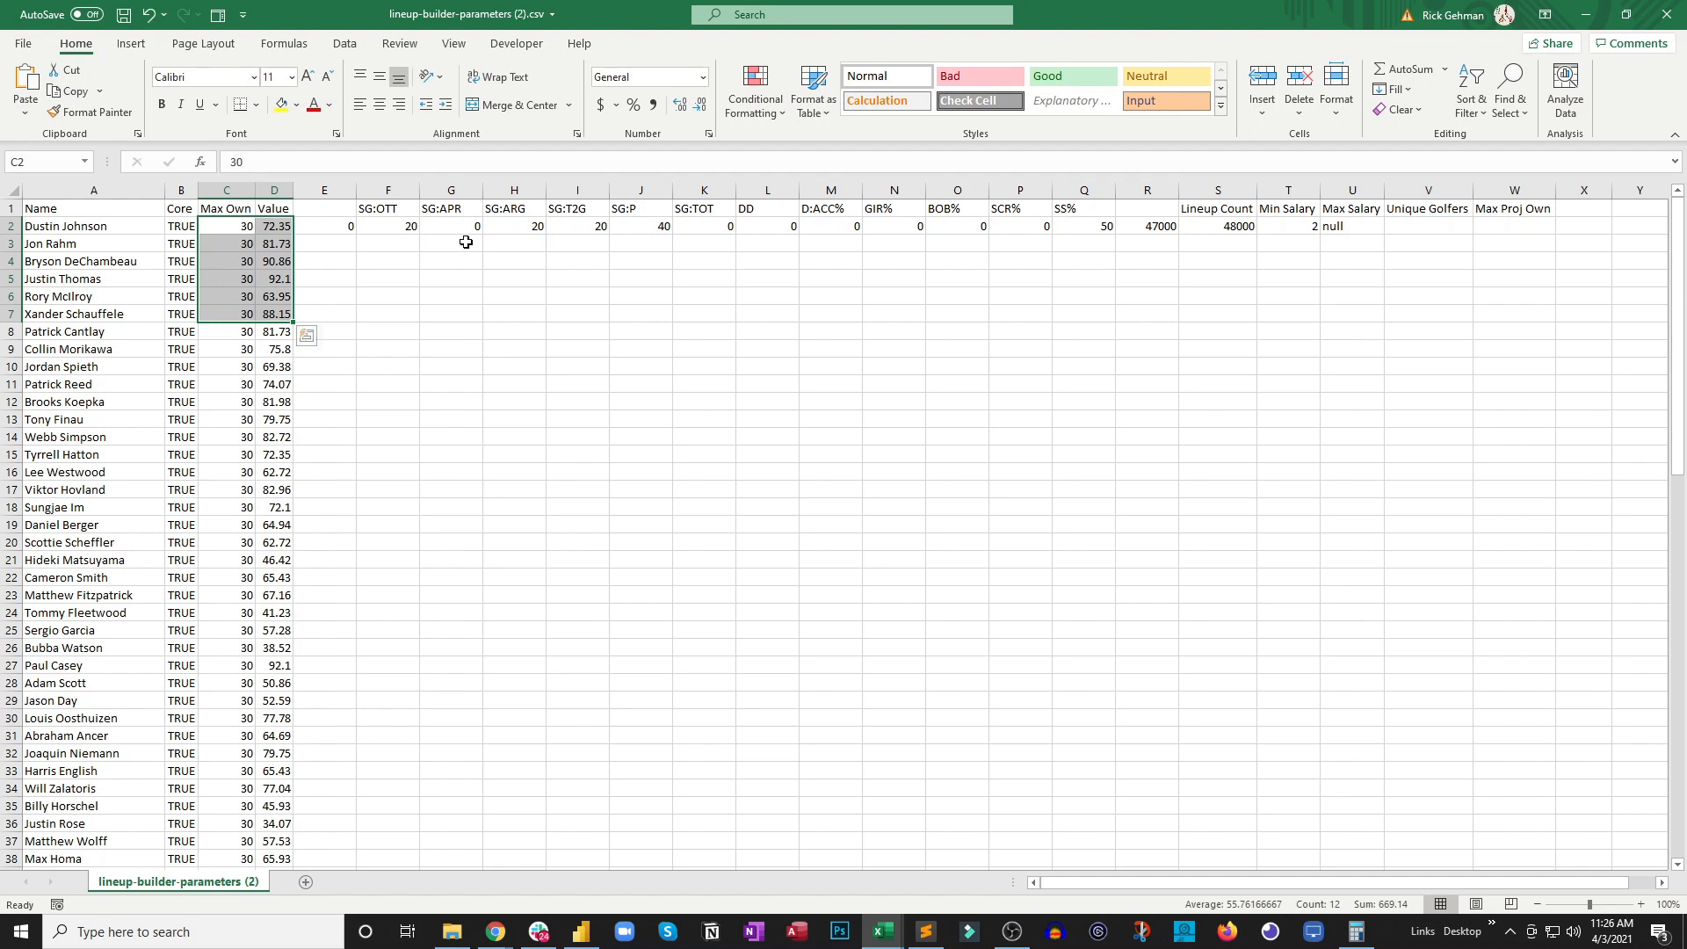
pyautogui.click(403, 228)
pyautogui.click(527, 222)
pyautogui.click(590, 227)
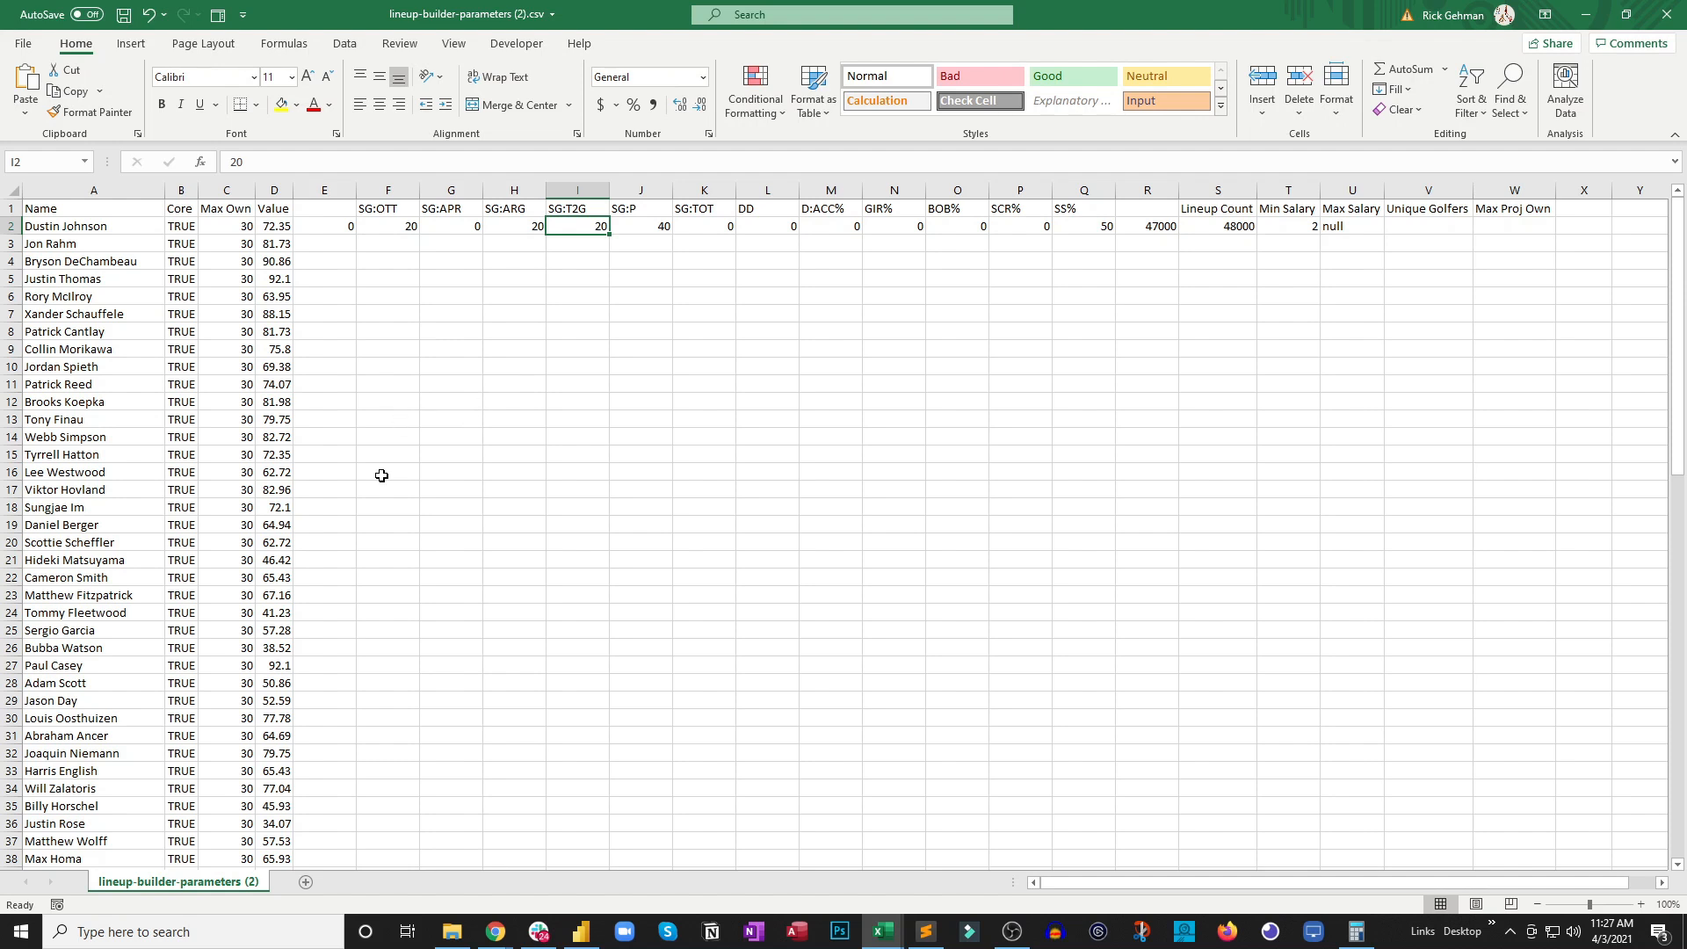
pyautogui.moveTo(281, 225); pyautogui.dragTo(267, 589)
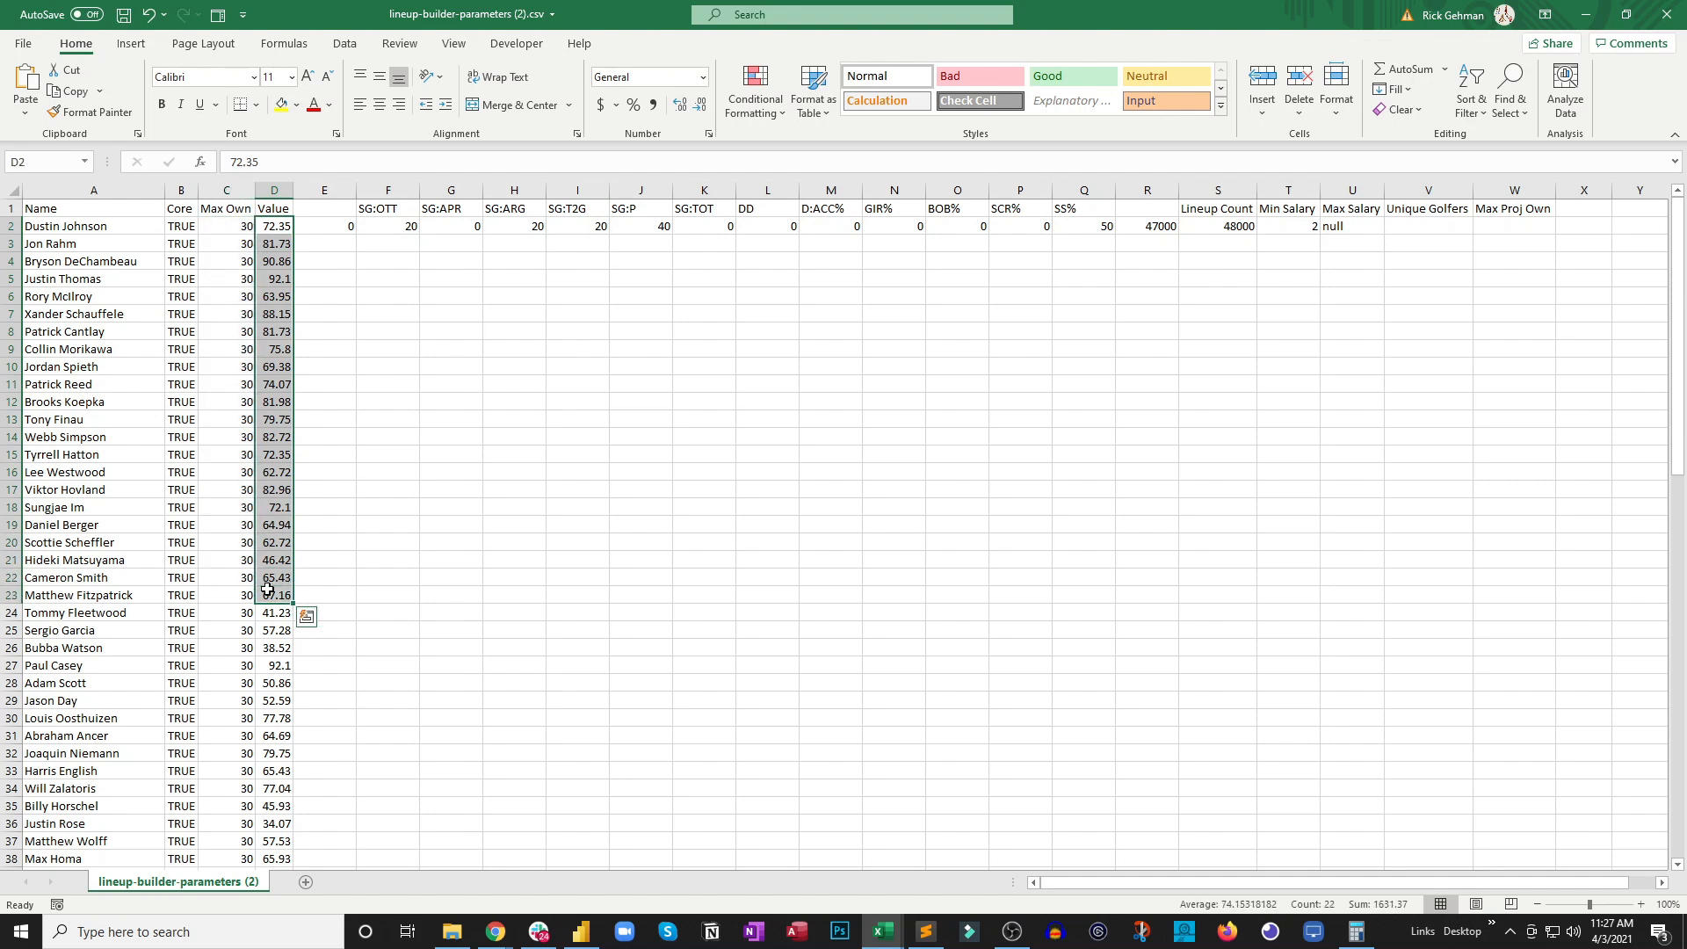
pyautogui.moveTo(244, 228); pyautogui.dragTo(232, 474)
pyautogui.click(232, 474)
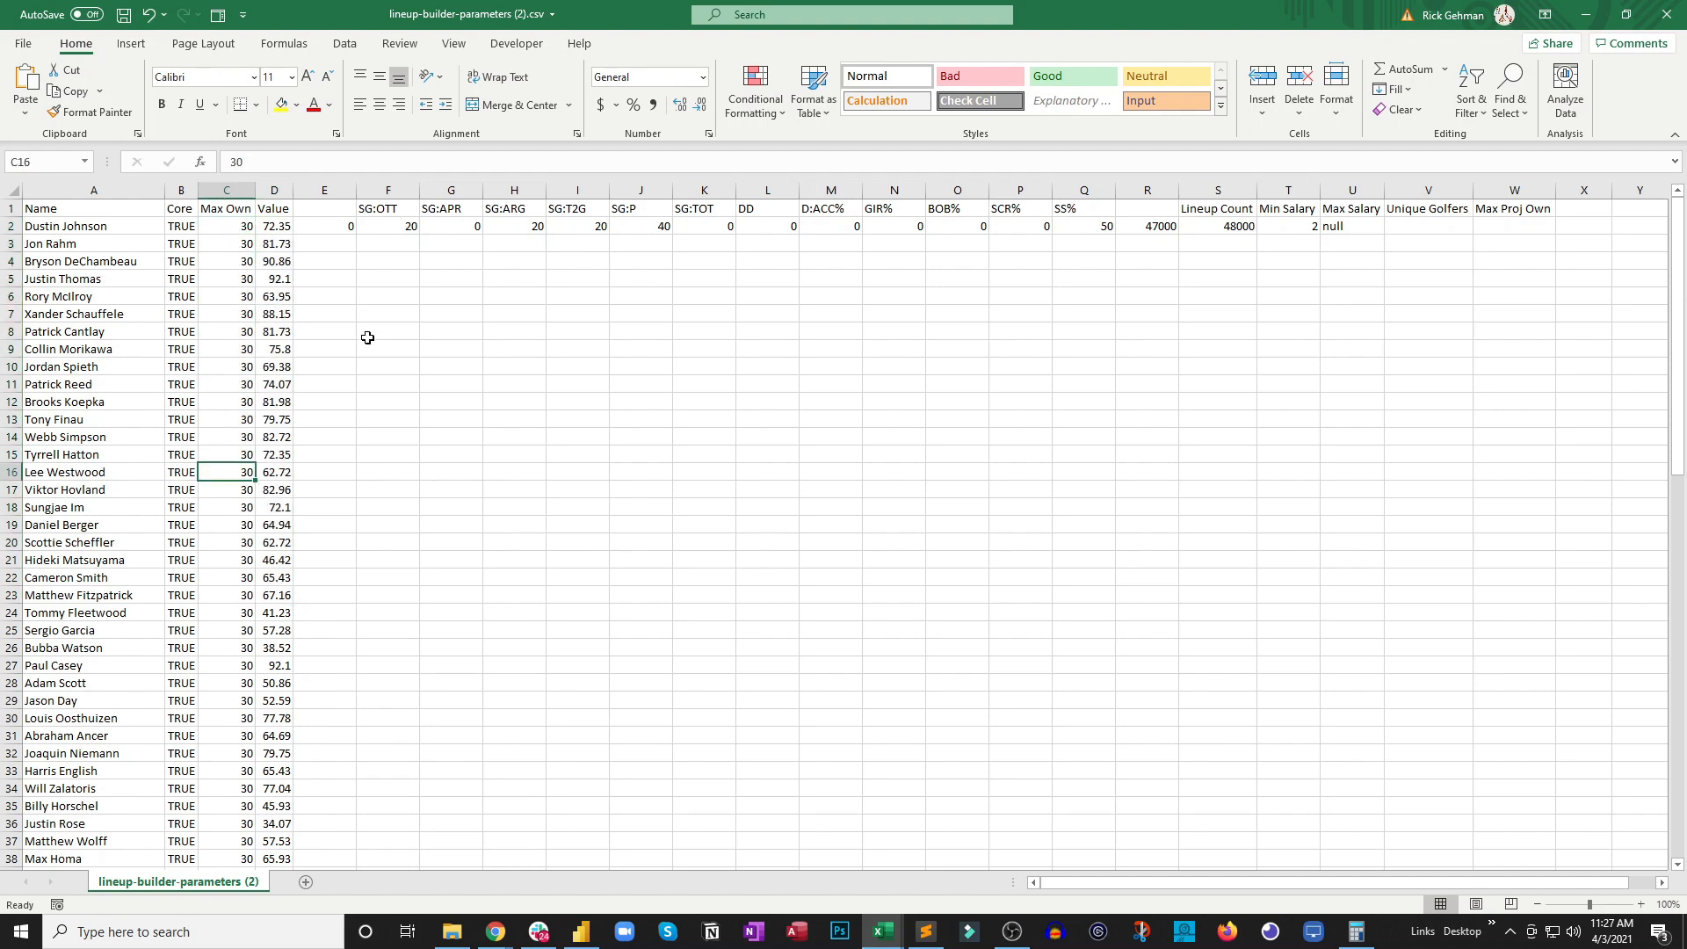
# Review the row 2 values in the model weight columns from SG:OTT through SS%
pyautogui.moveTo(407, 227); pyautogui.dragTo(1094, 229)
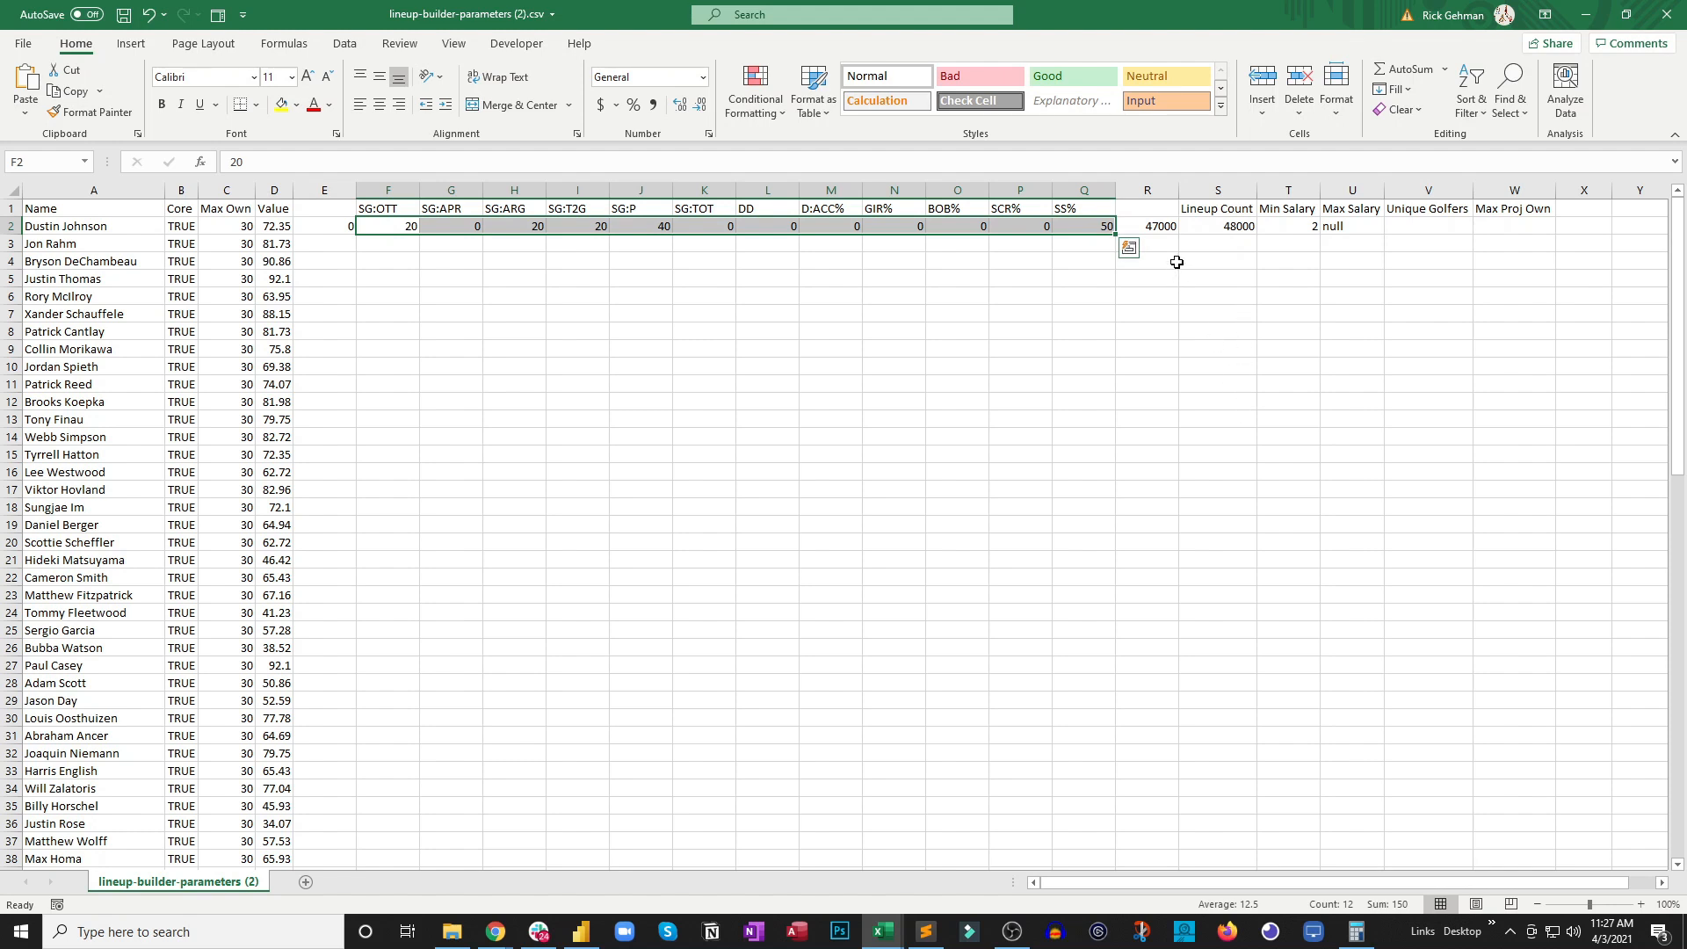
pyautogui.click(533, 340)
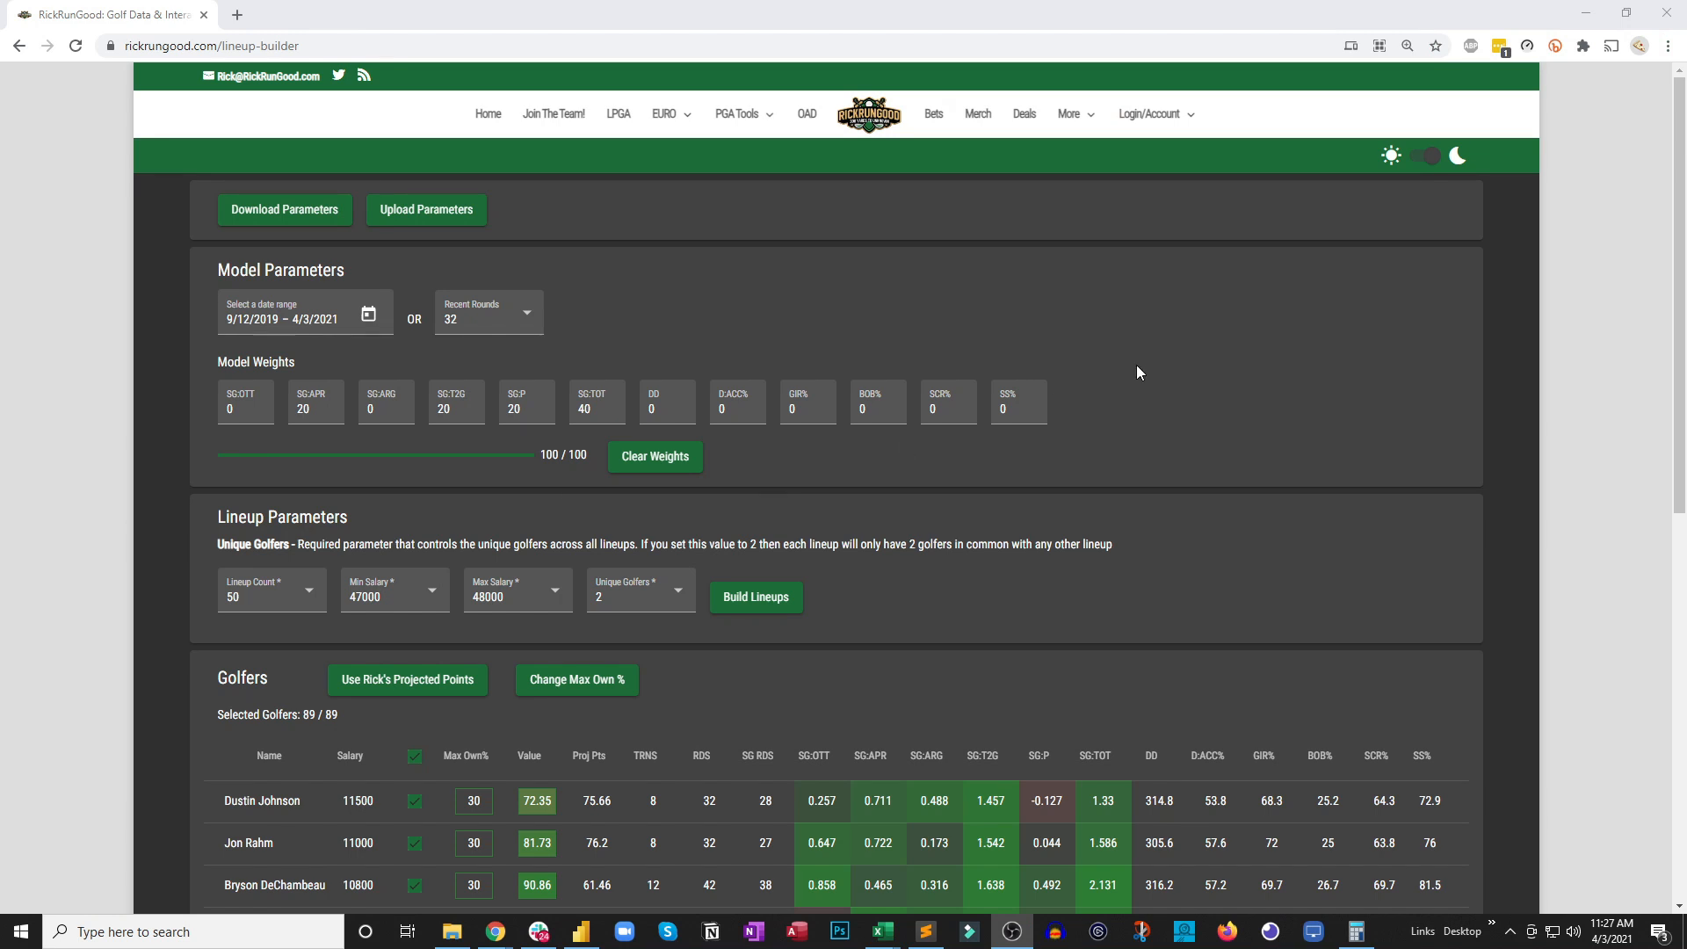
# Switch to the RickRunGood lineup builder in Chrome and apply Rick's projected points as the golfers' values
pyautogui.scroll(-3, 1320, 318)
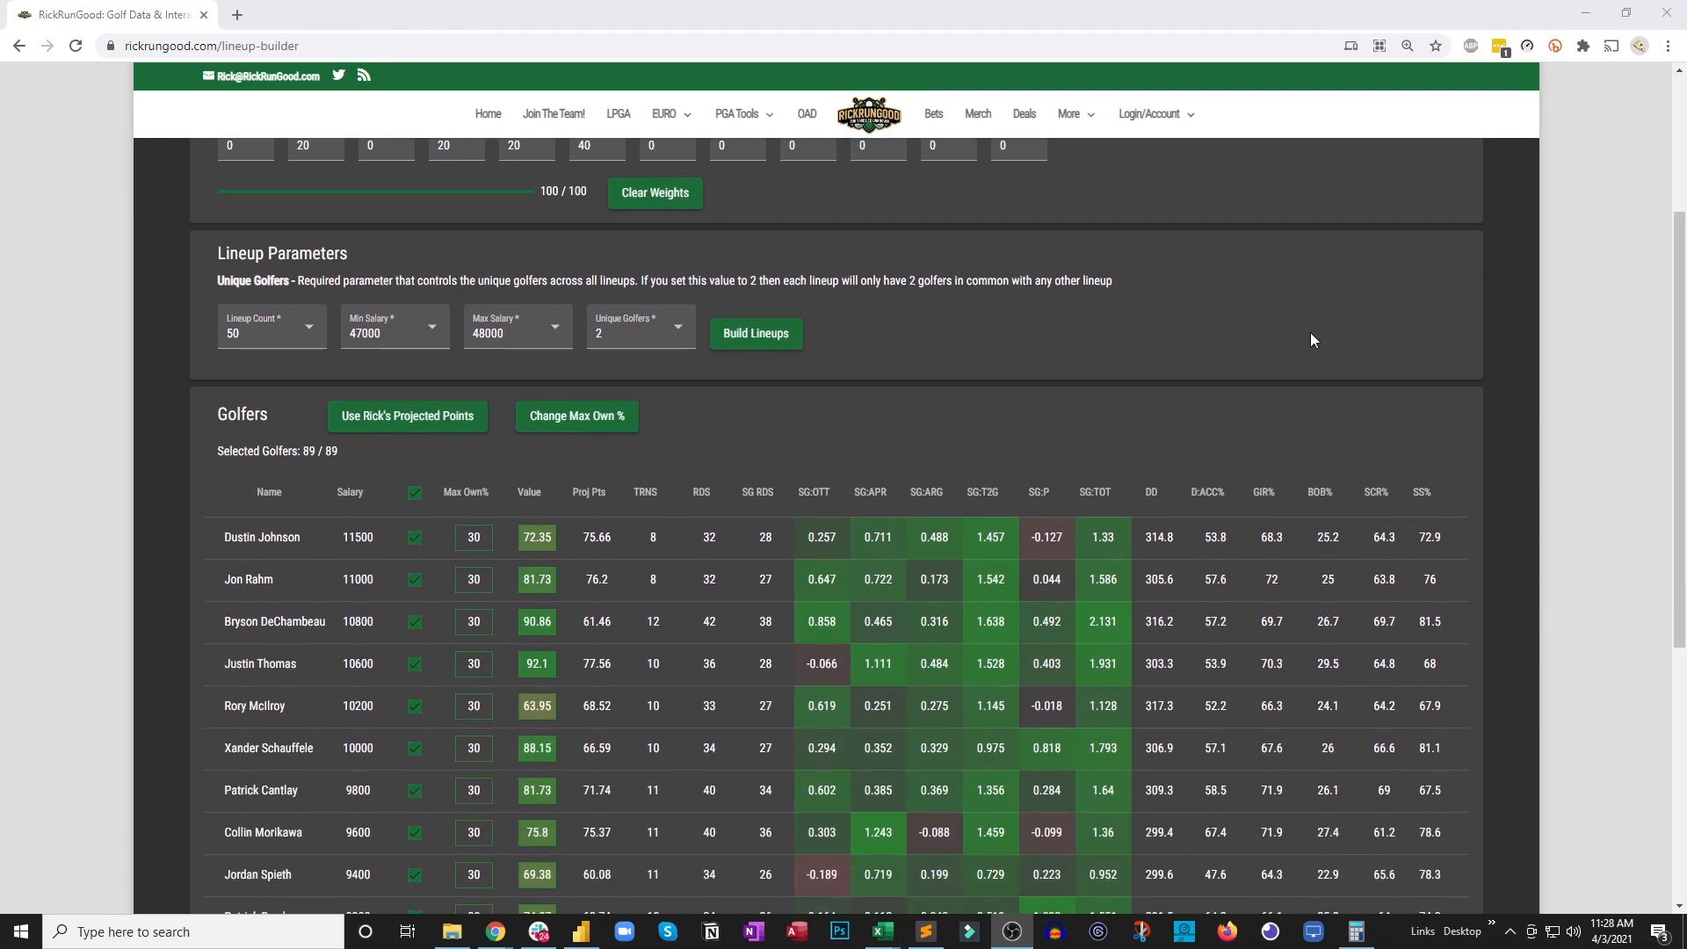
pyautogui.scroll(-1, 1309, 337)
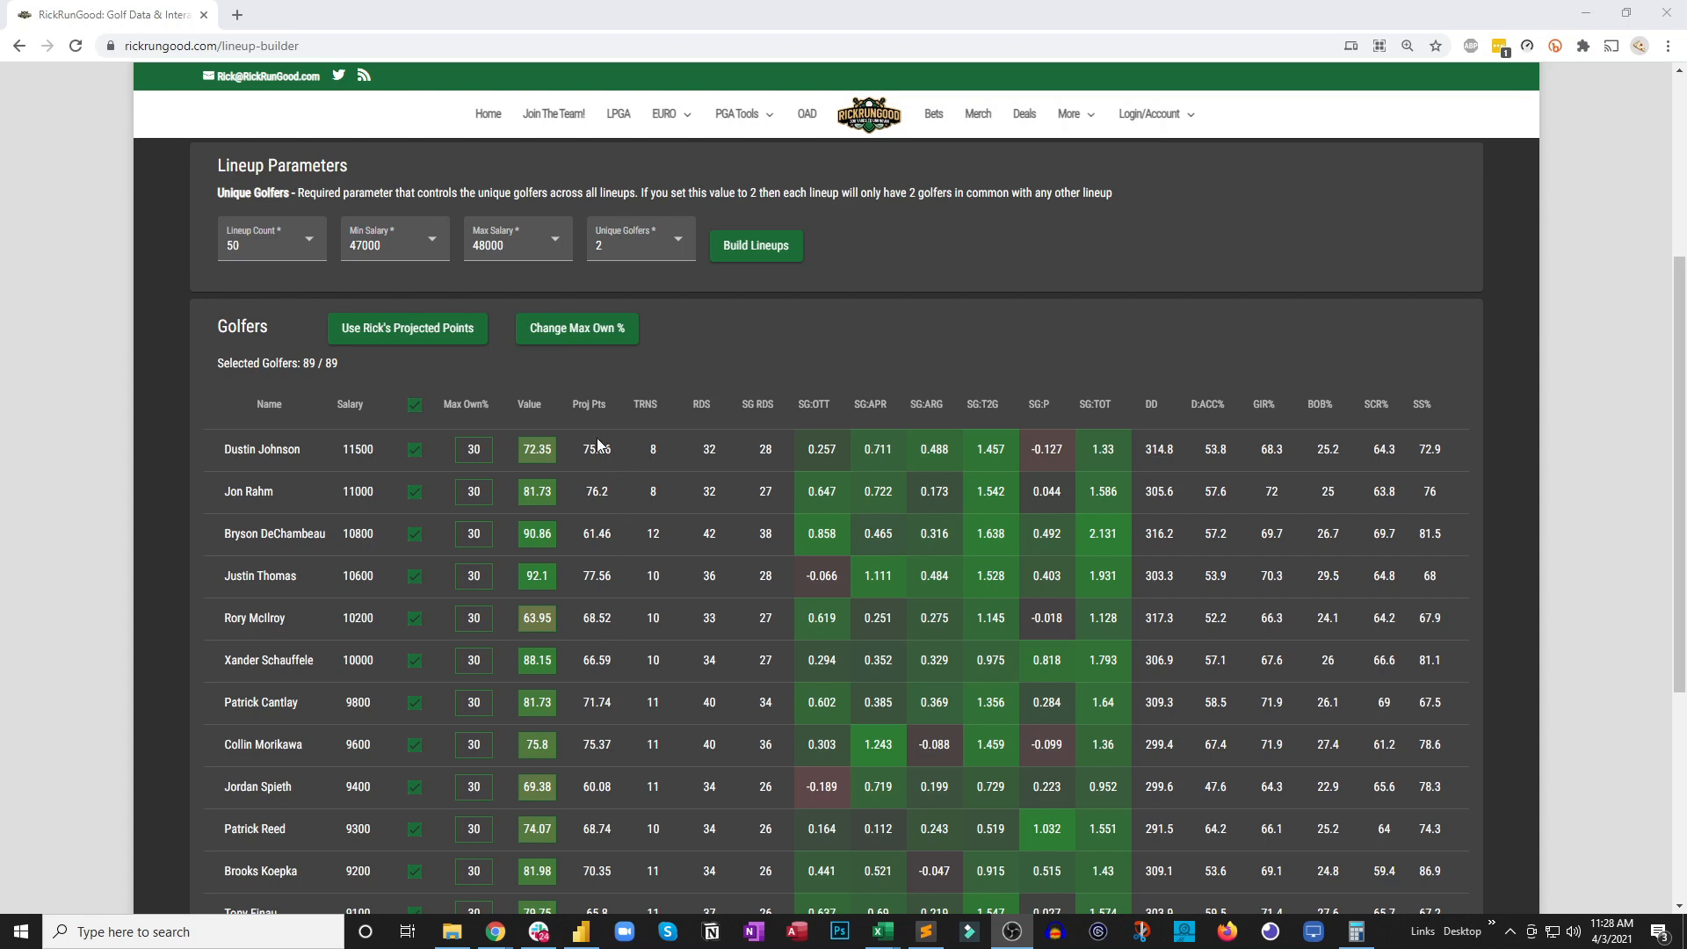
pyautogui.click(404, 332)
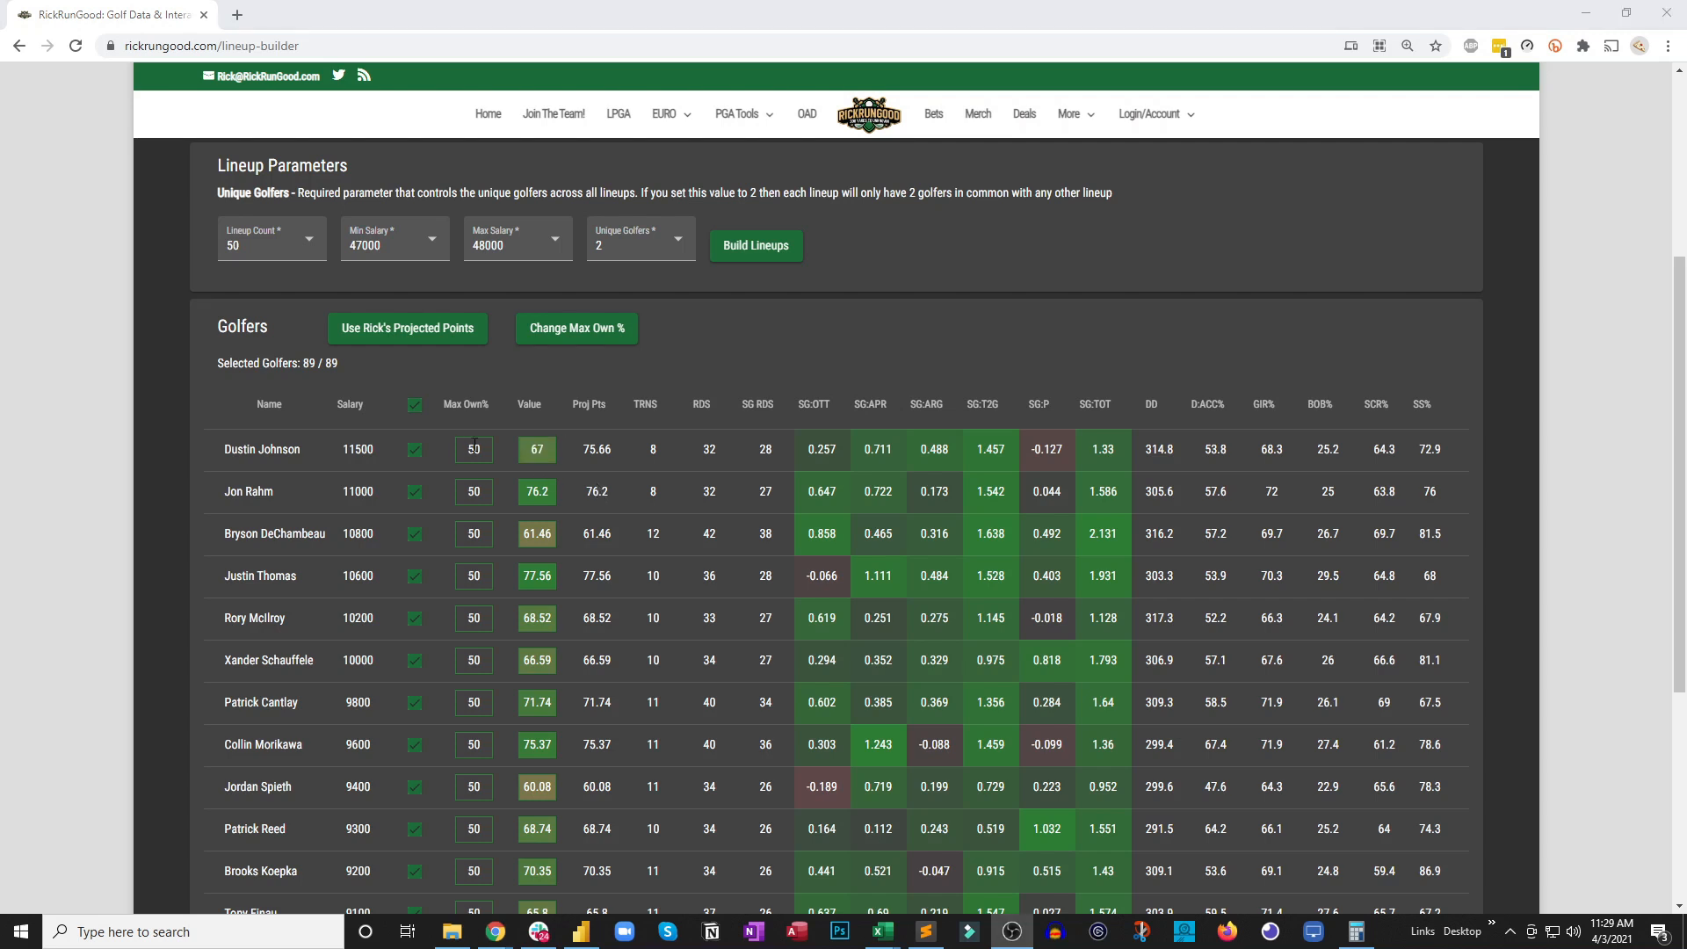
# Set Dustin Johnson's Max Own% to 25 and Jon Rahm's Value to 71
pyautogui.doubleClick(474, 446)
pyautogui.write('25')
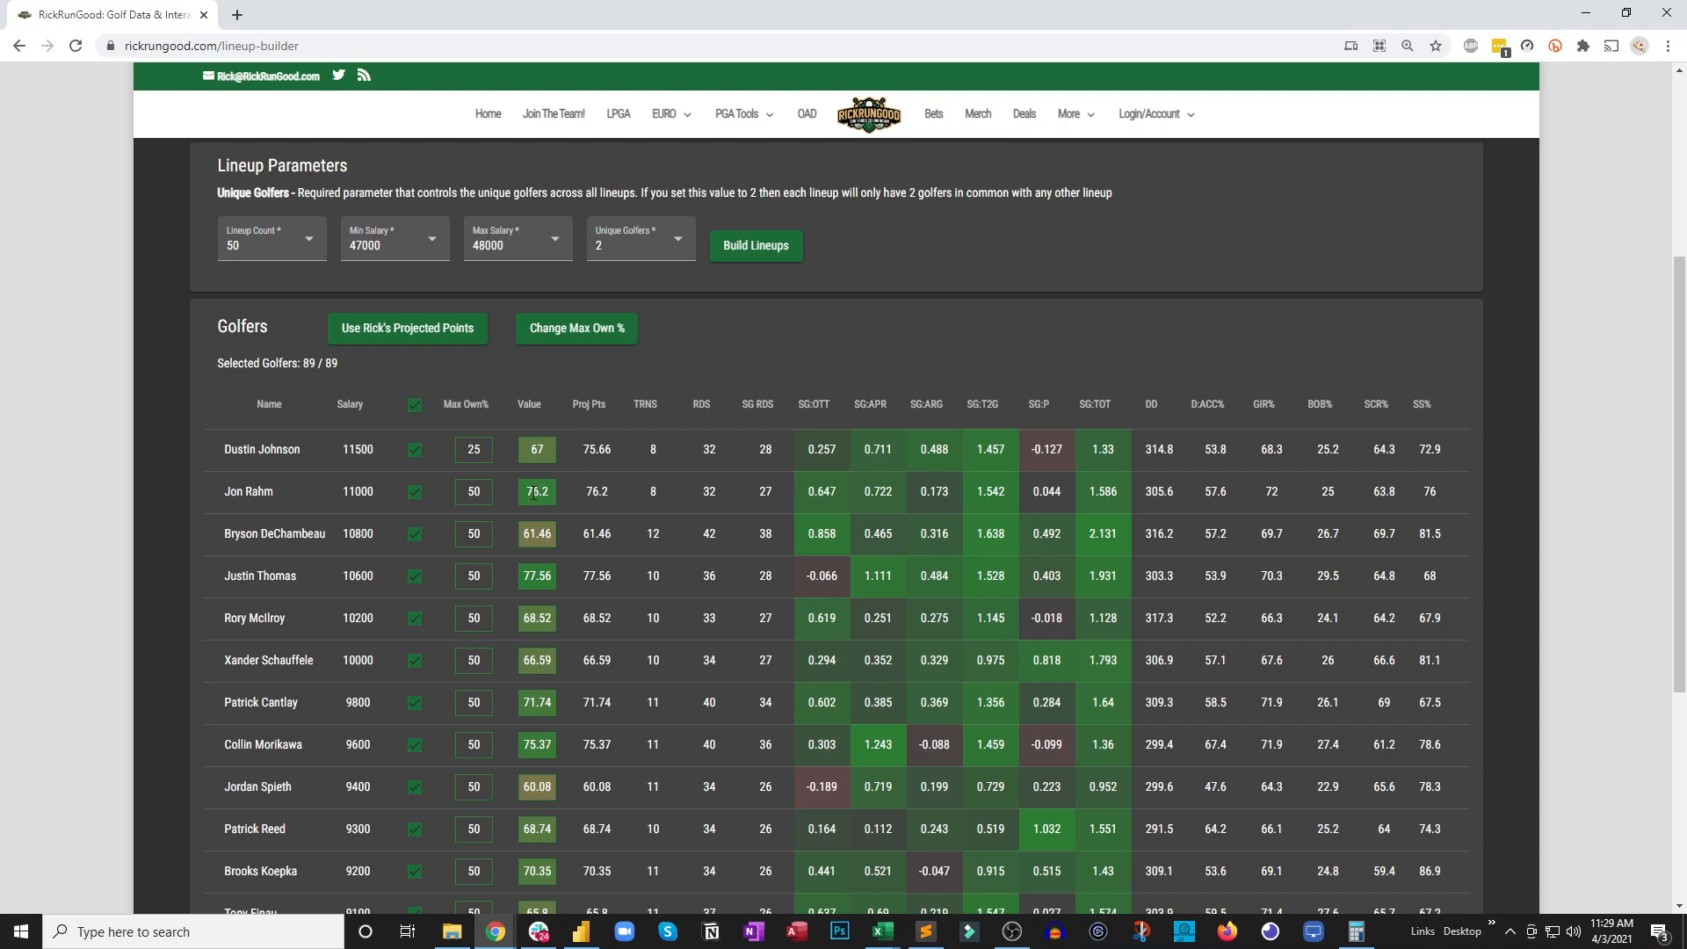
pyautogui.write('71')
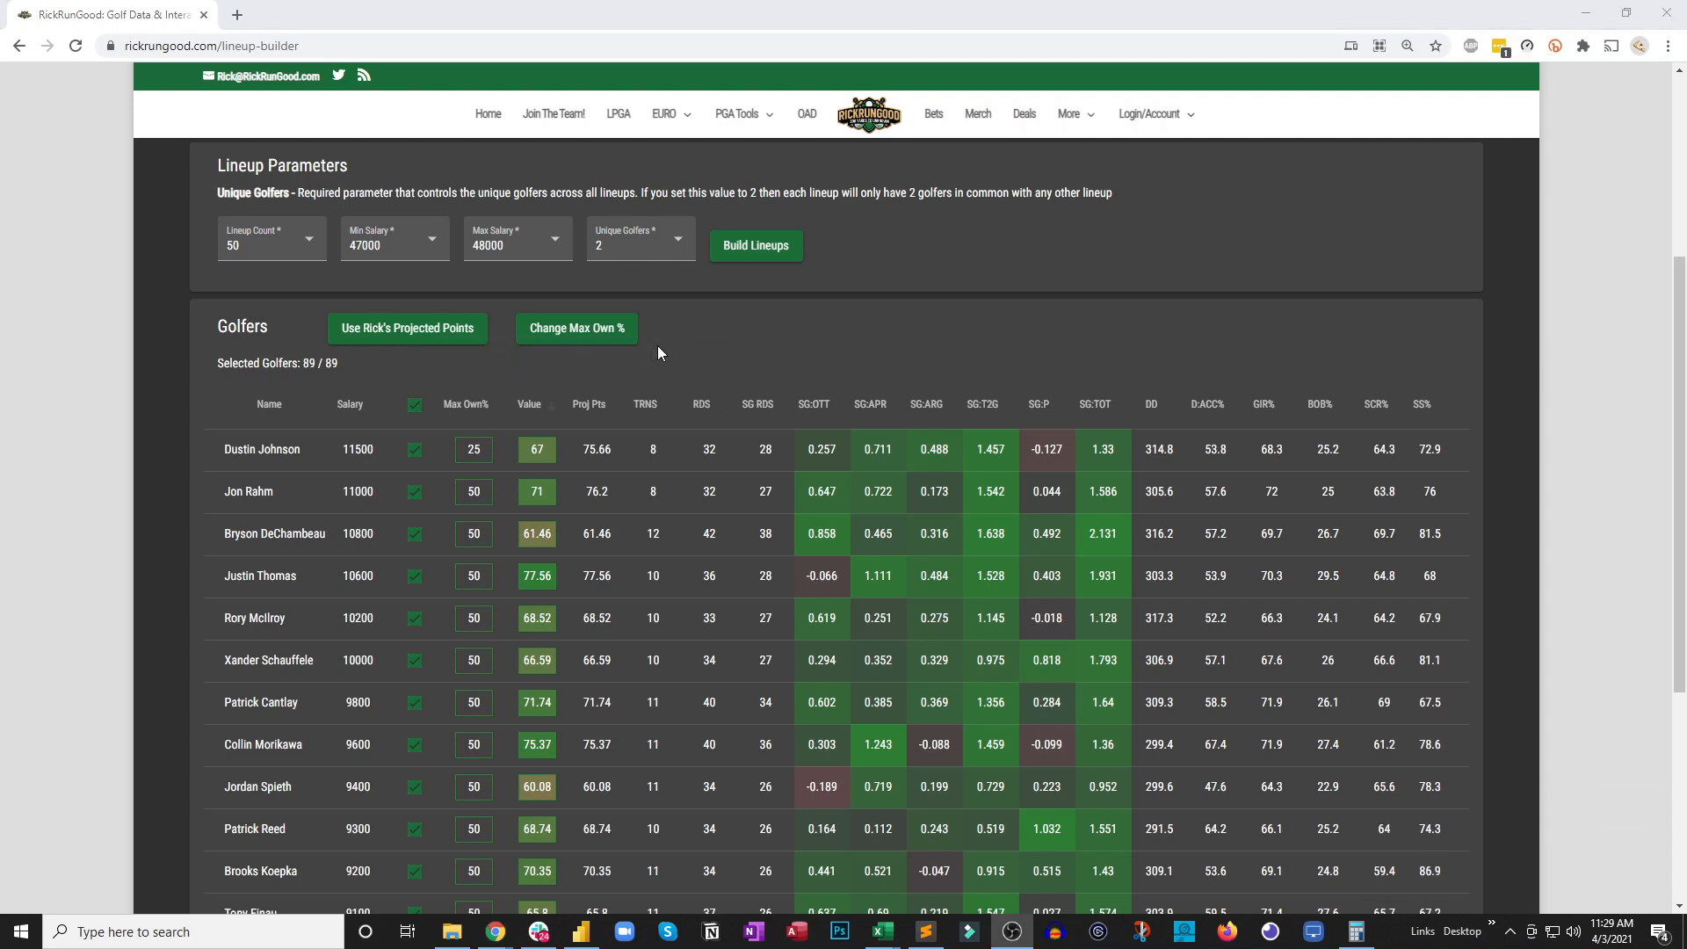
# Set the lineups' Max Salary to 50000
pyautogui.scroll(2, 777, 365)
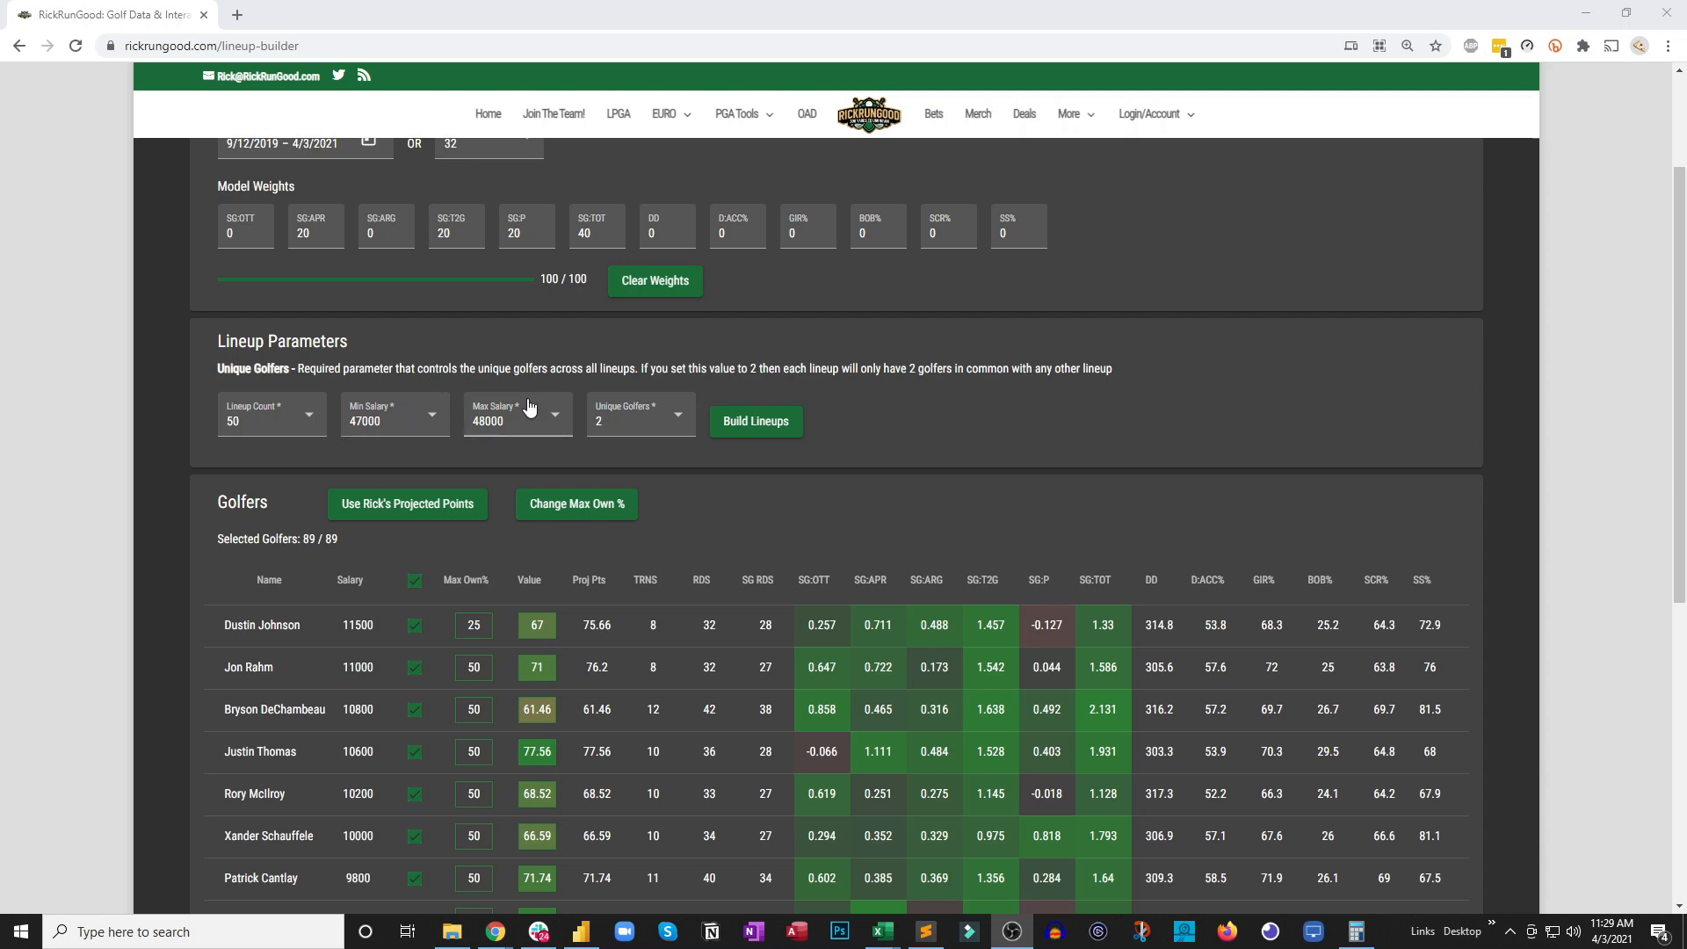
pyautogui.click(563, 410)
pyautogui.scroll(-4, 524, 466)
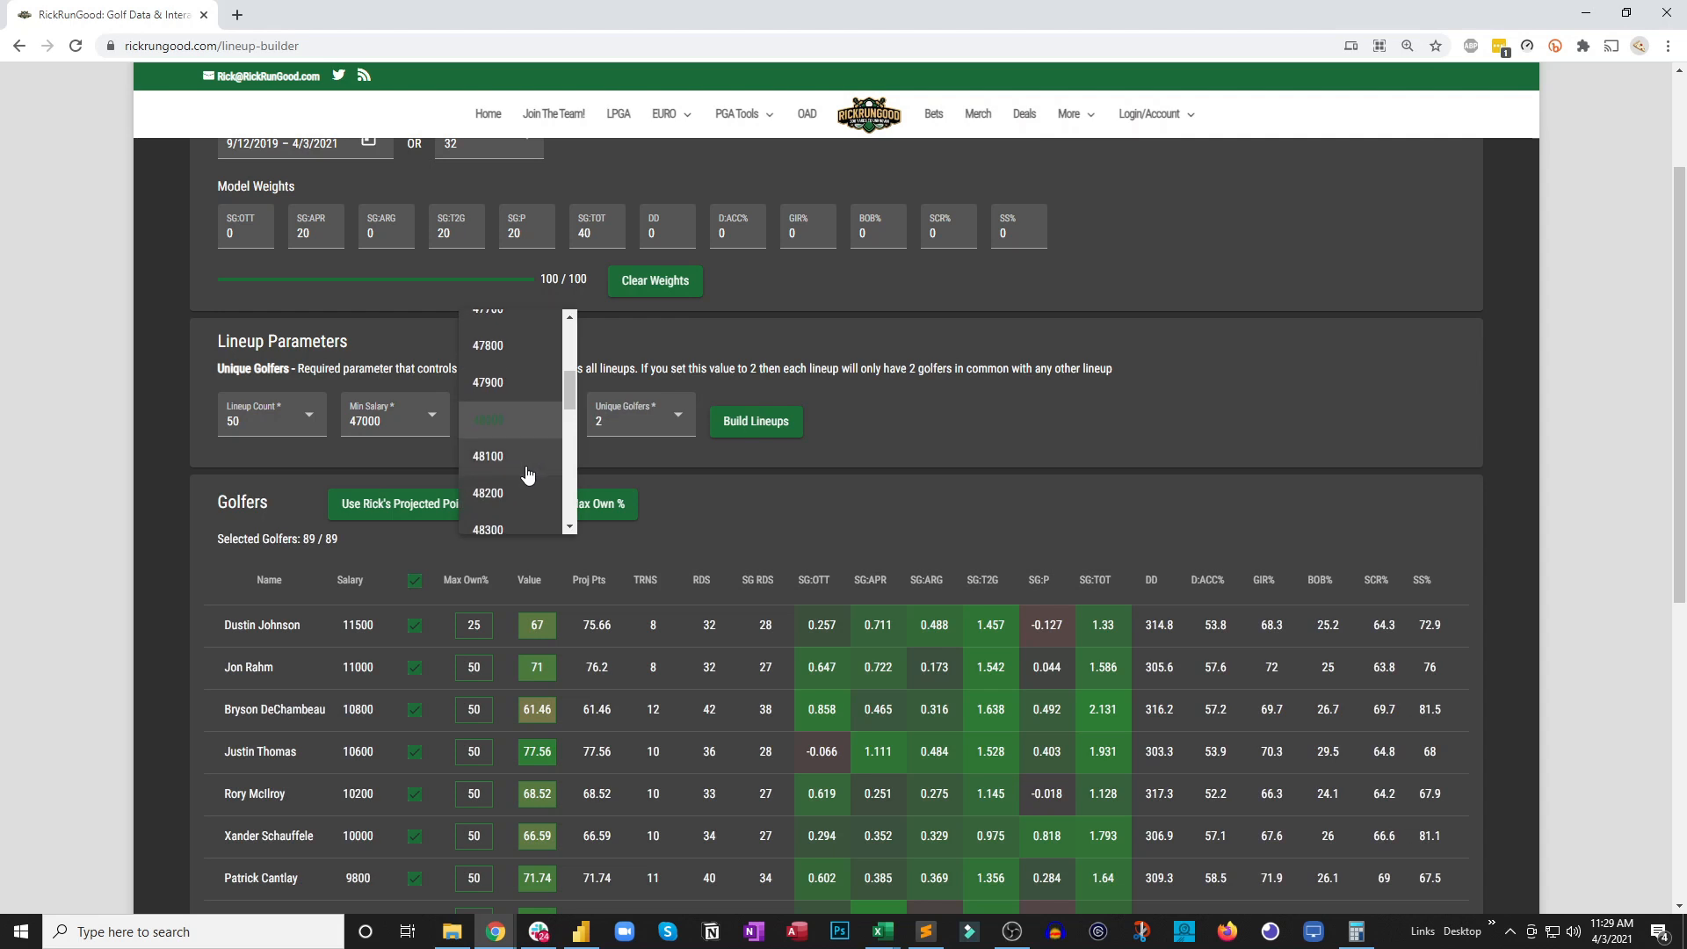
pyautogui.scroll(-3, 524, 472)
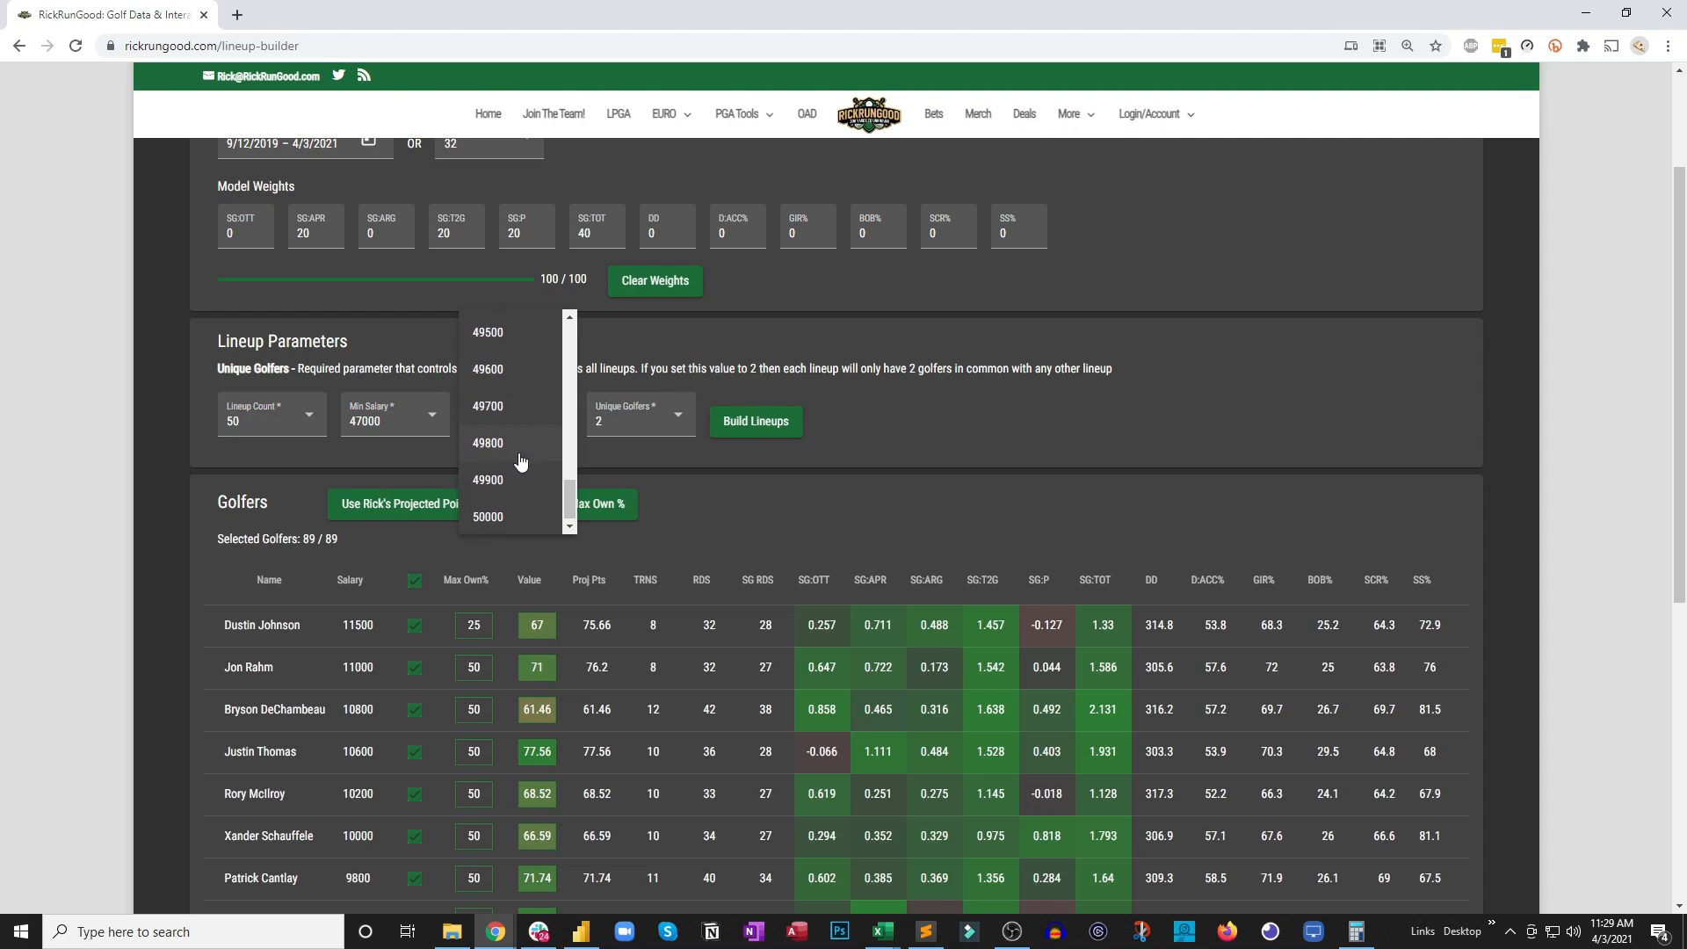
pyautogui.click(505, 509)
# Keep Unique Golfers at 2 and build the 50 lineups
pyautogui.click(655, 426)
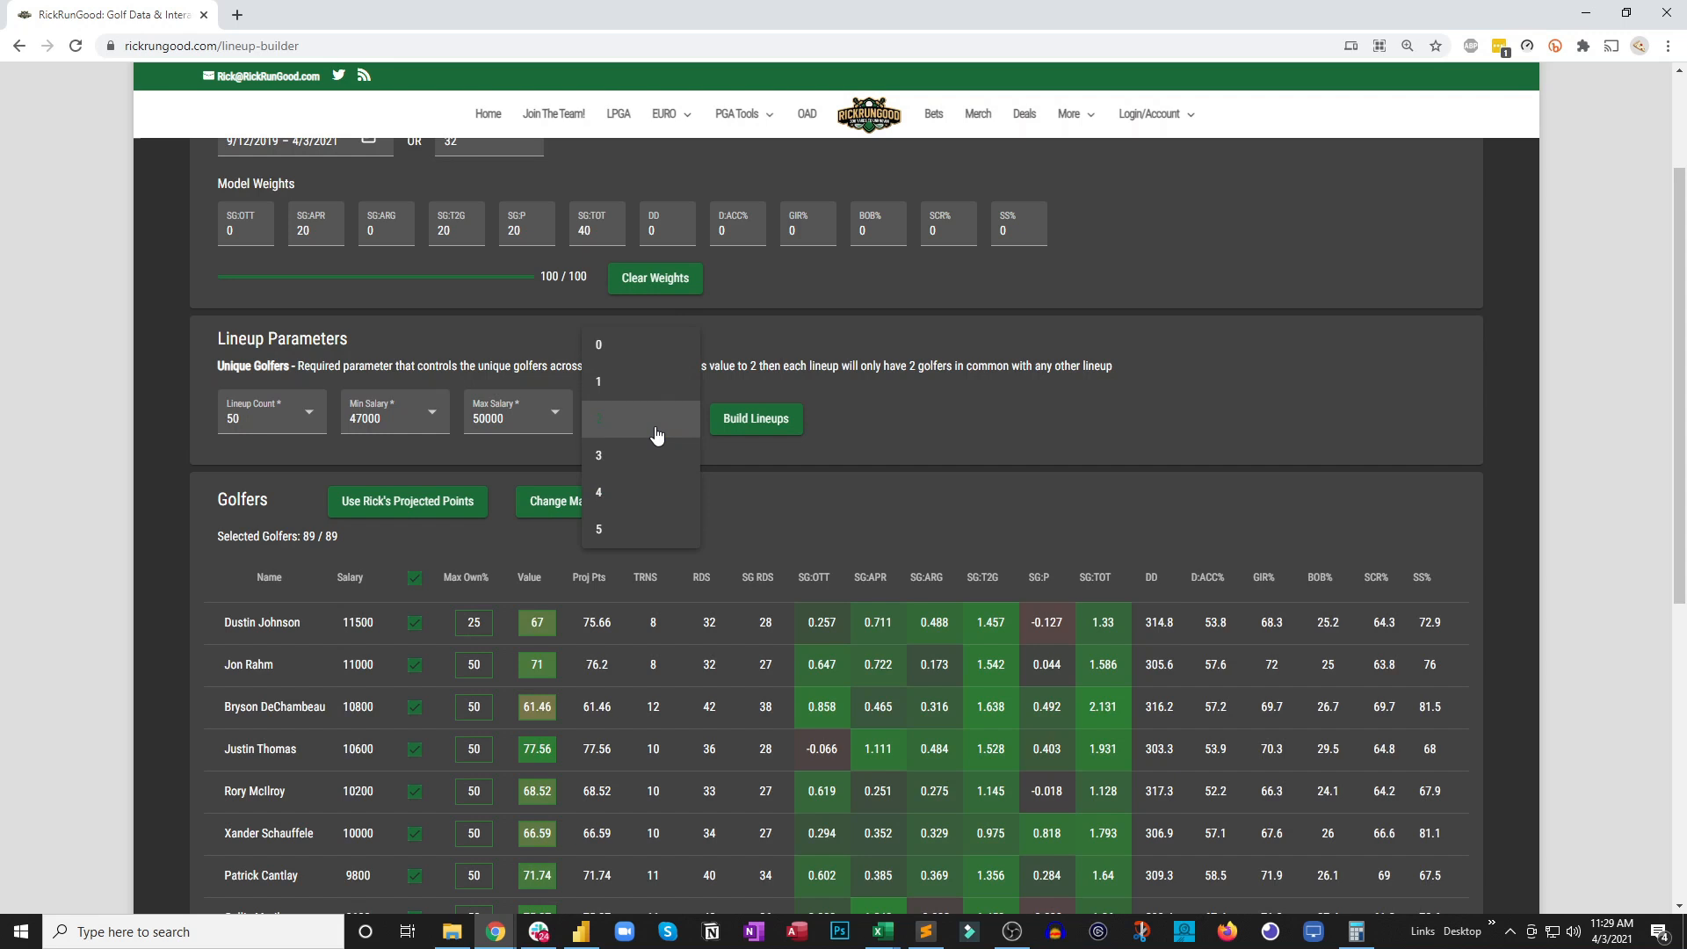
pyautogui.click(659, 420)
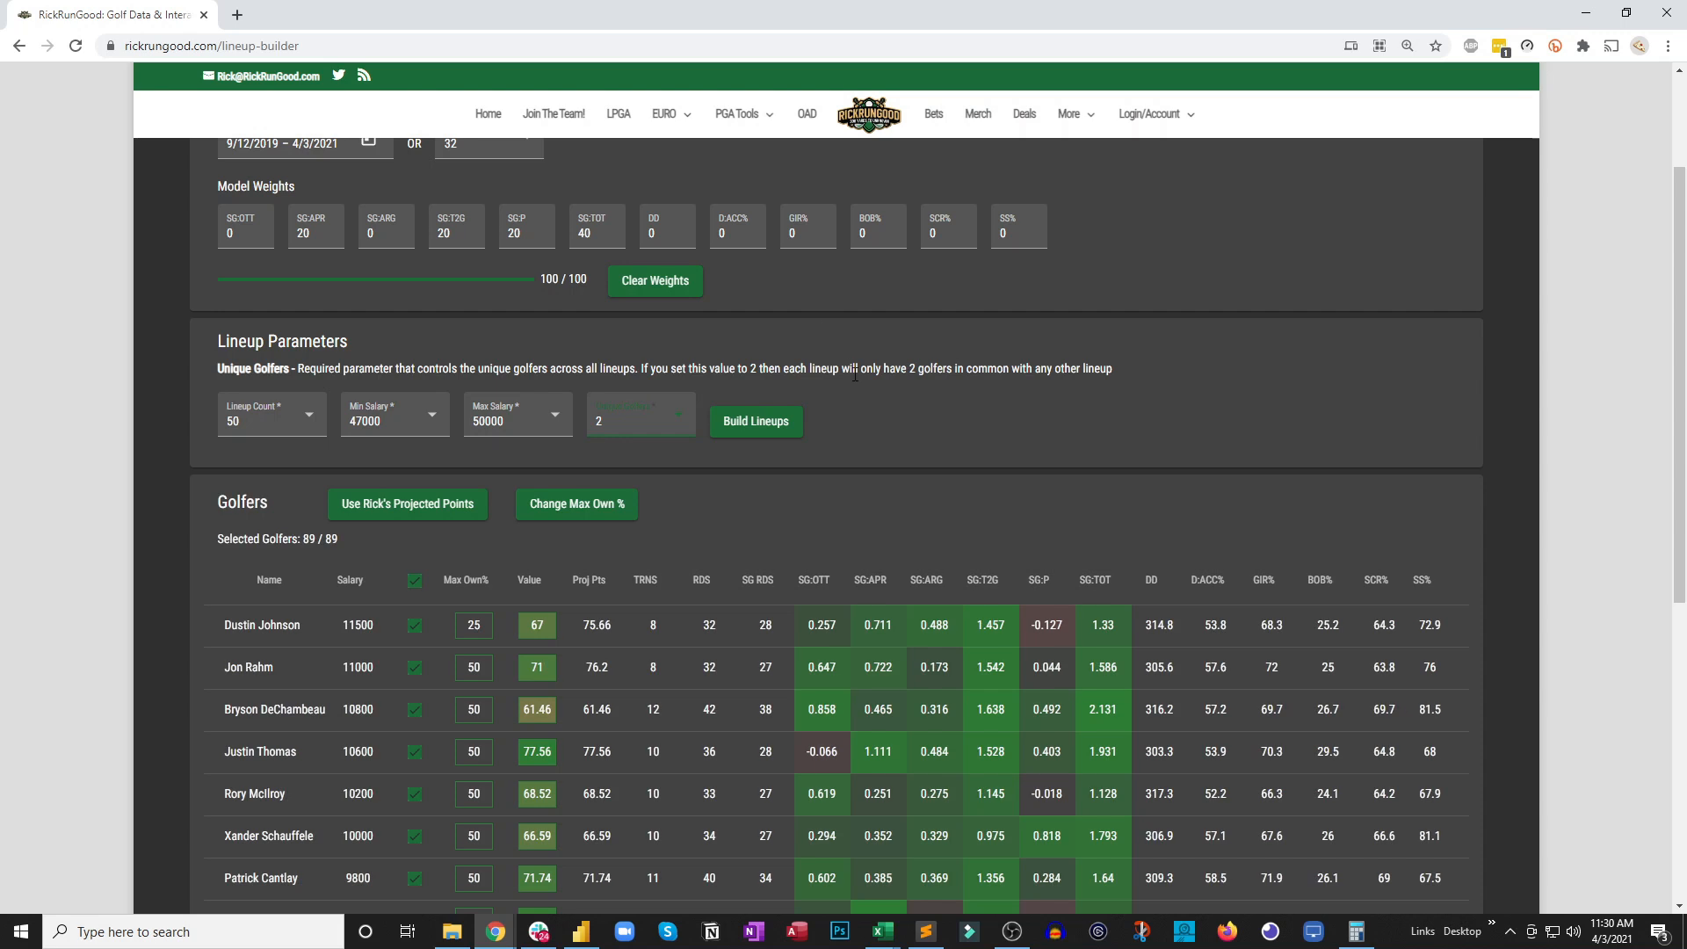
pyautogui.click(633, 430)
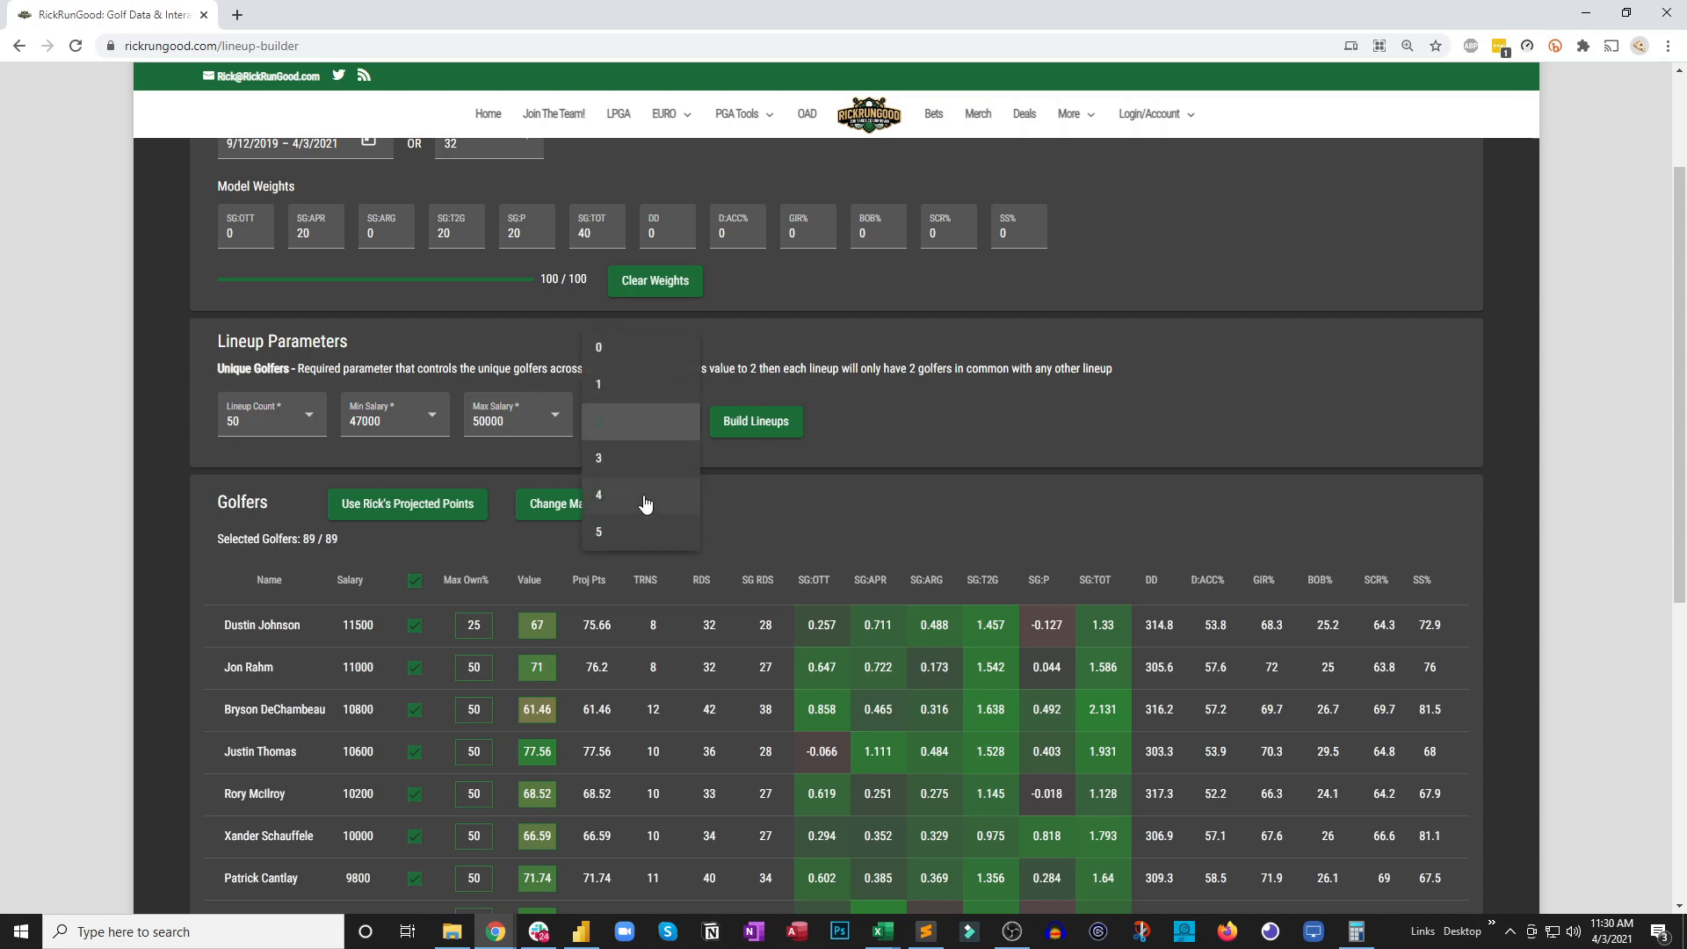
pyautogui.click(693, 430)
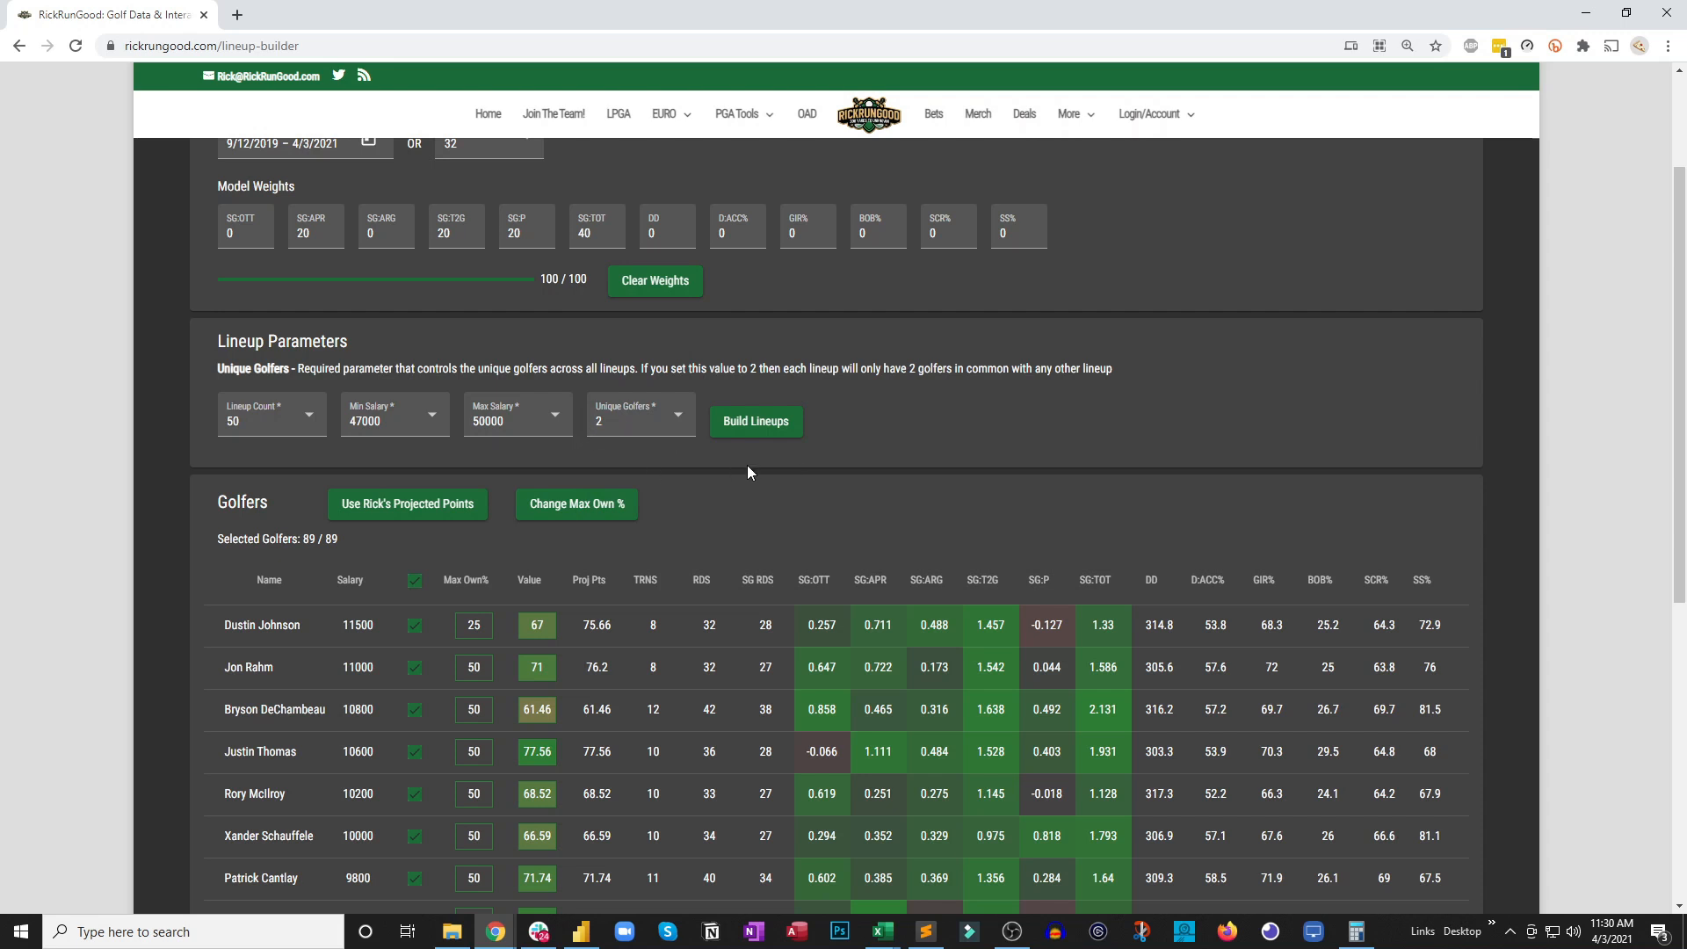
pyautogui.click(765, 425)
# Examine the total golfer count, each golfer's exposure percentage and the generated lineups through Lineup 50
pyautogui.scroll(-2, 1017, 390)
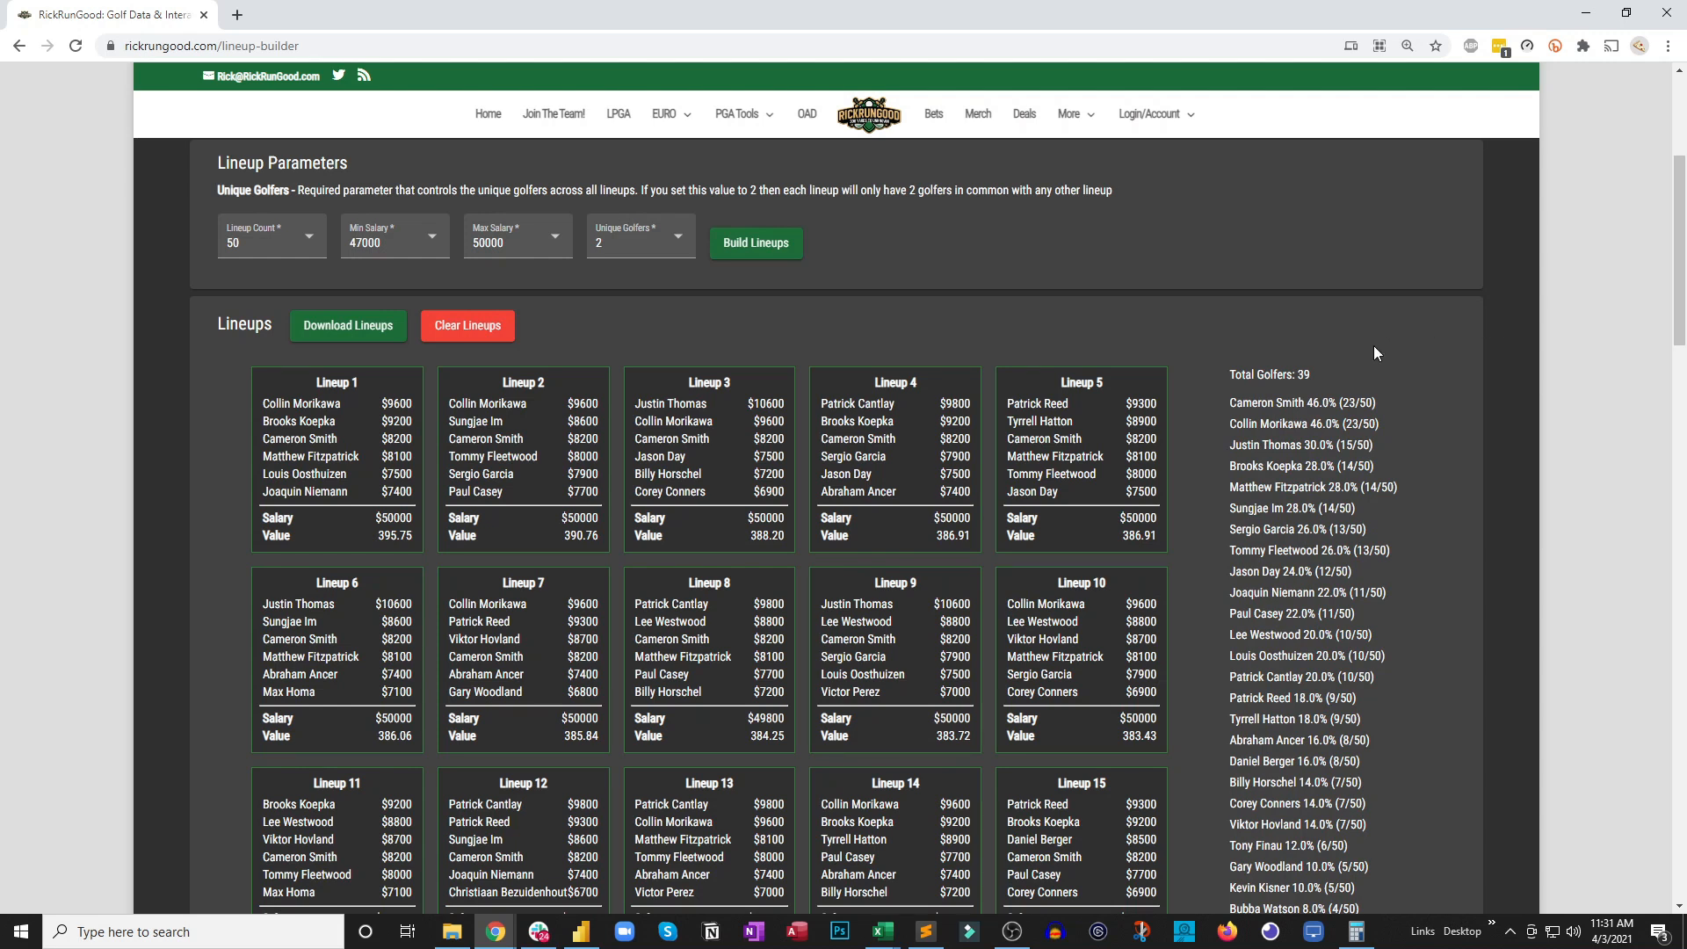
pyautogui.moveTo(1239, 368); pyautogui.dragTo(1321, 367)
pyautogui.click(1320, 368)
pyautogui.scroll(-3, 1332, 409)
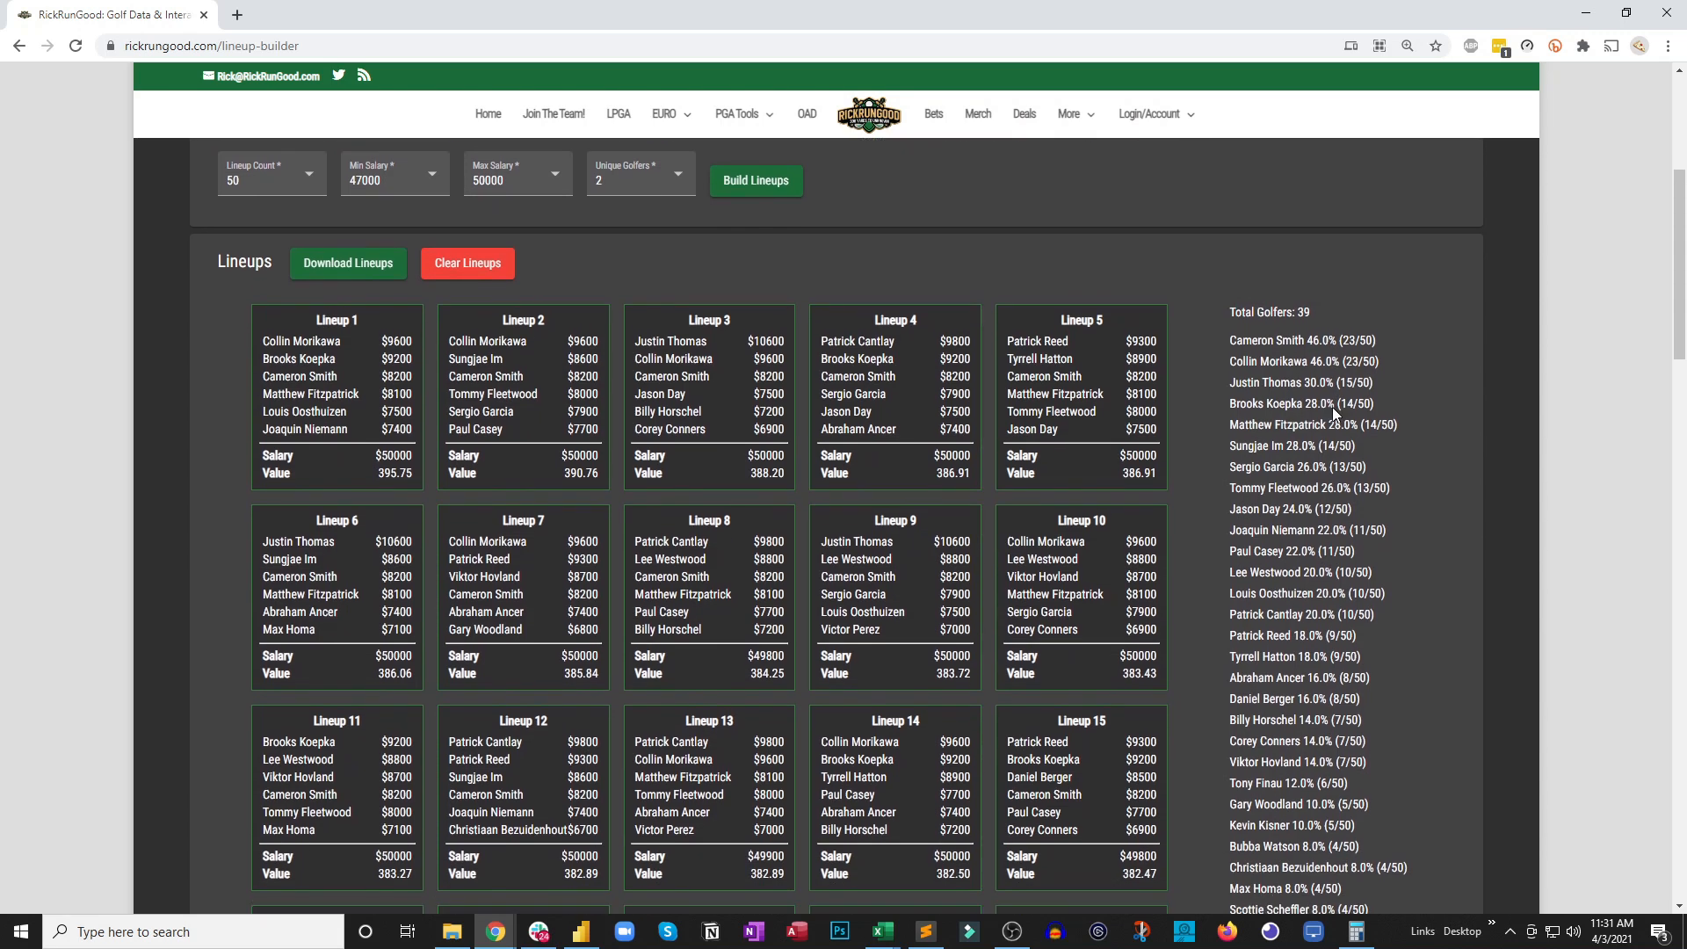
pyautogui.scroll(-8, 1332, 410)
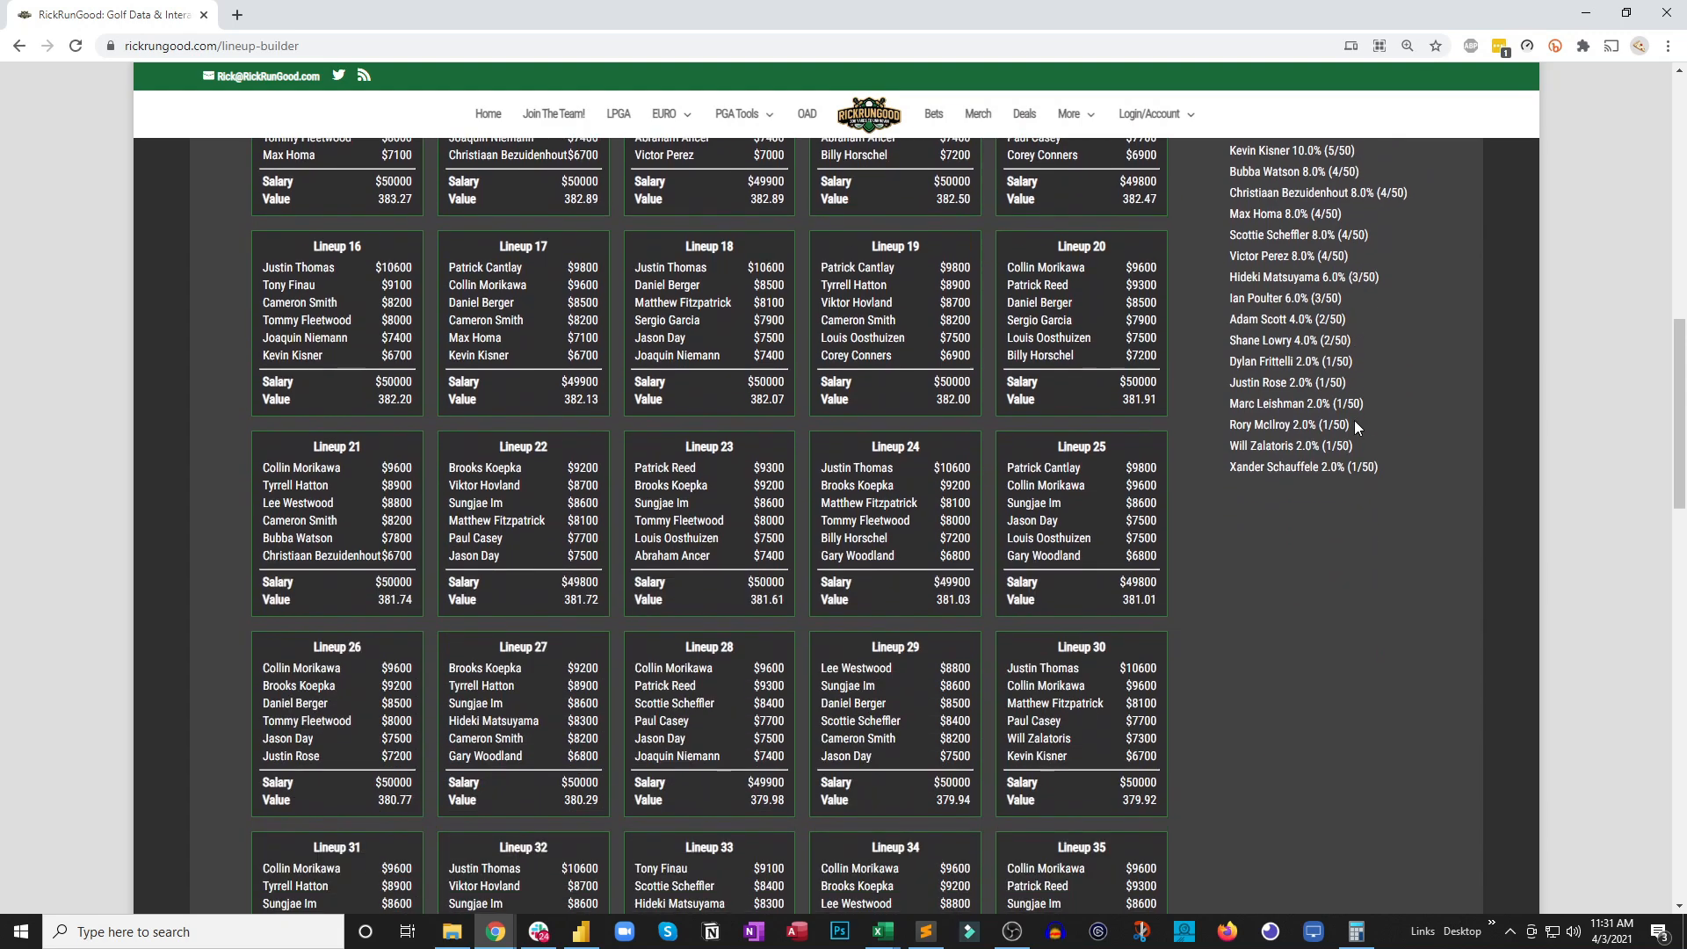
pyautogui.scroll(-7, 1355, 423)
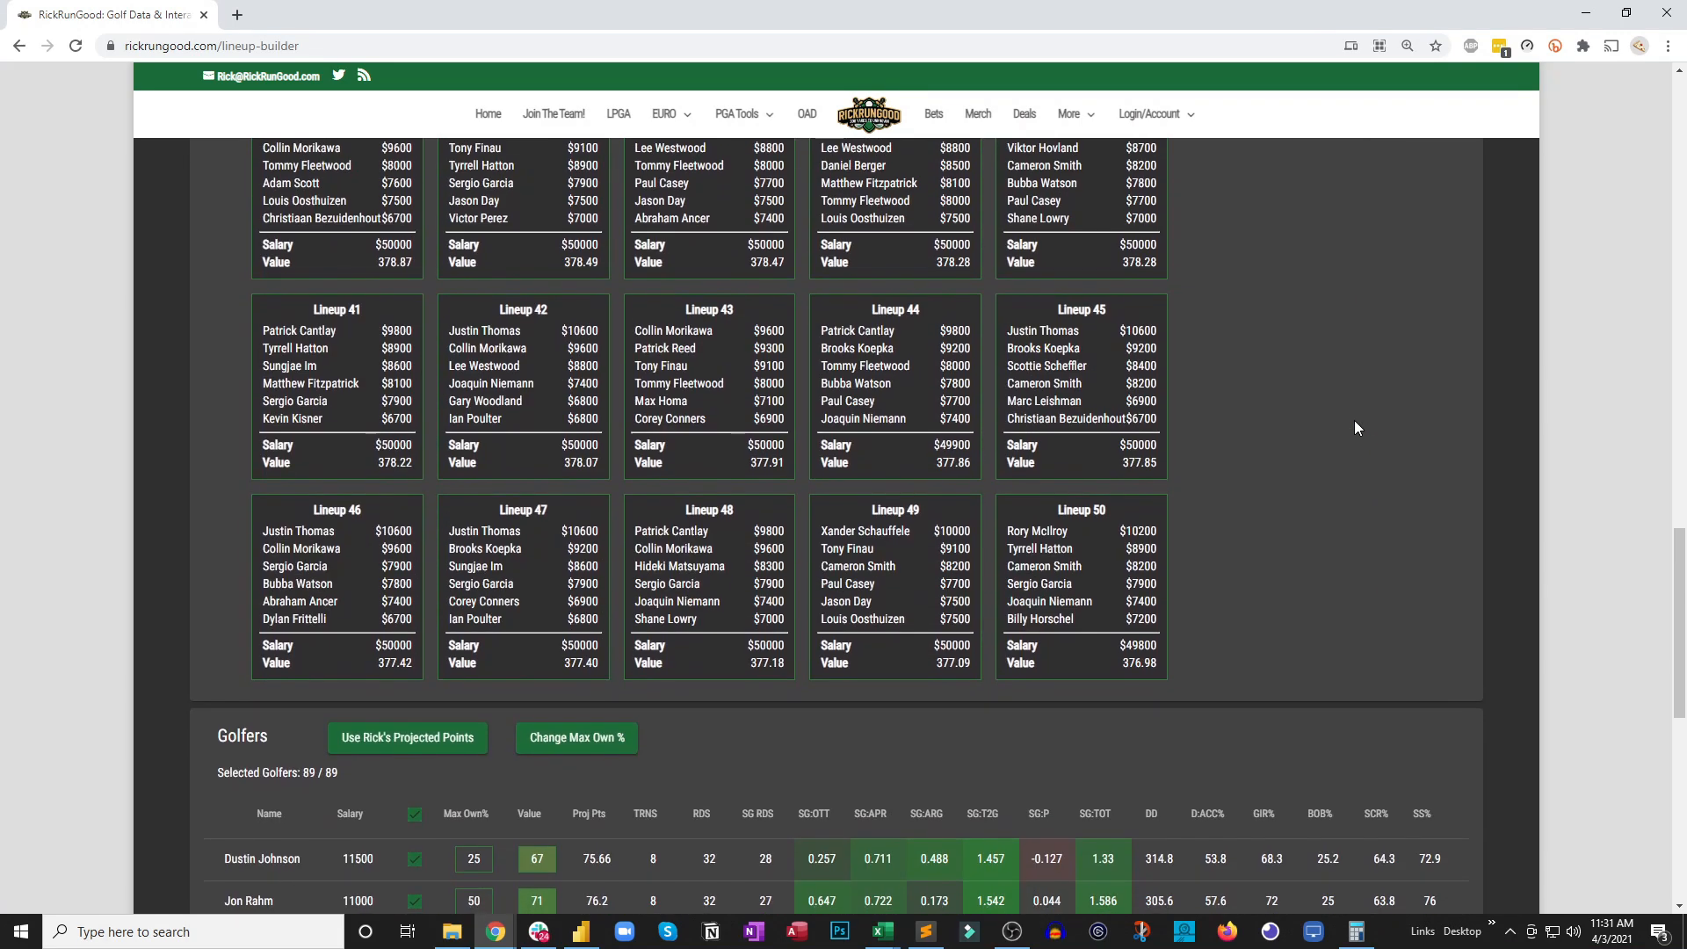
pyautogui.scroll(13, 1355, 426)
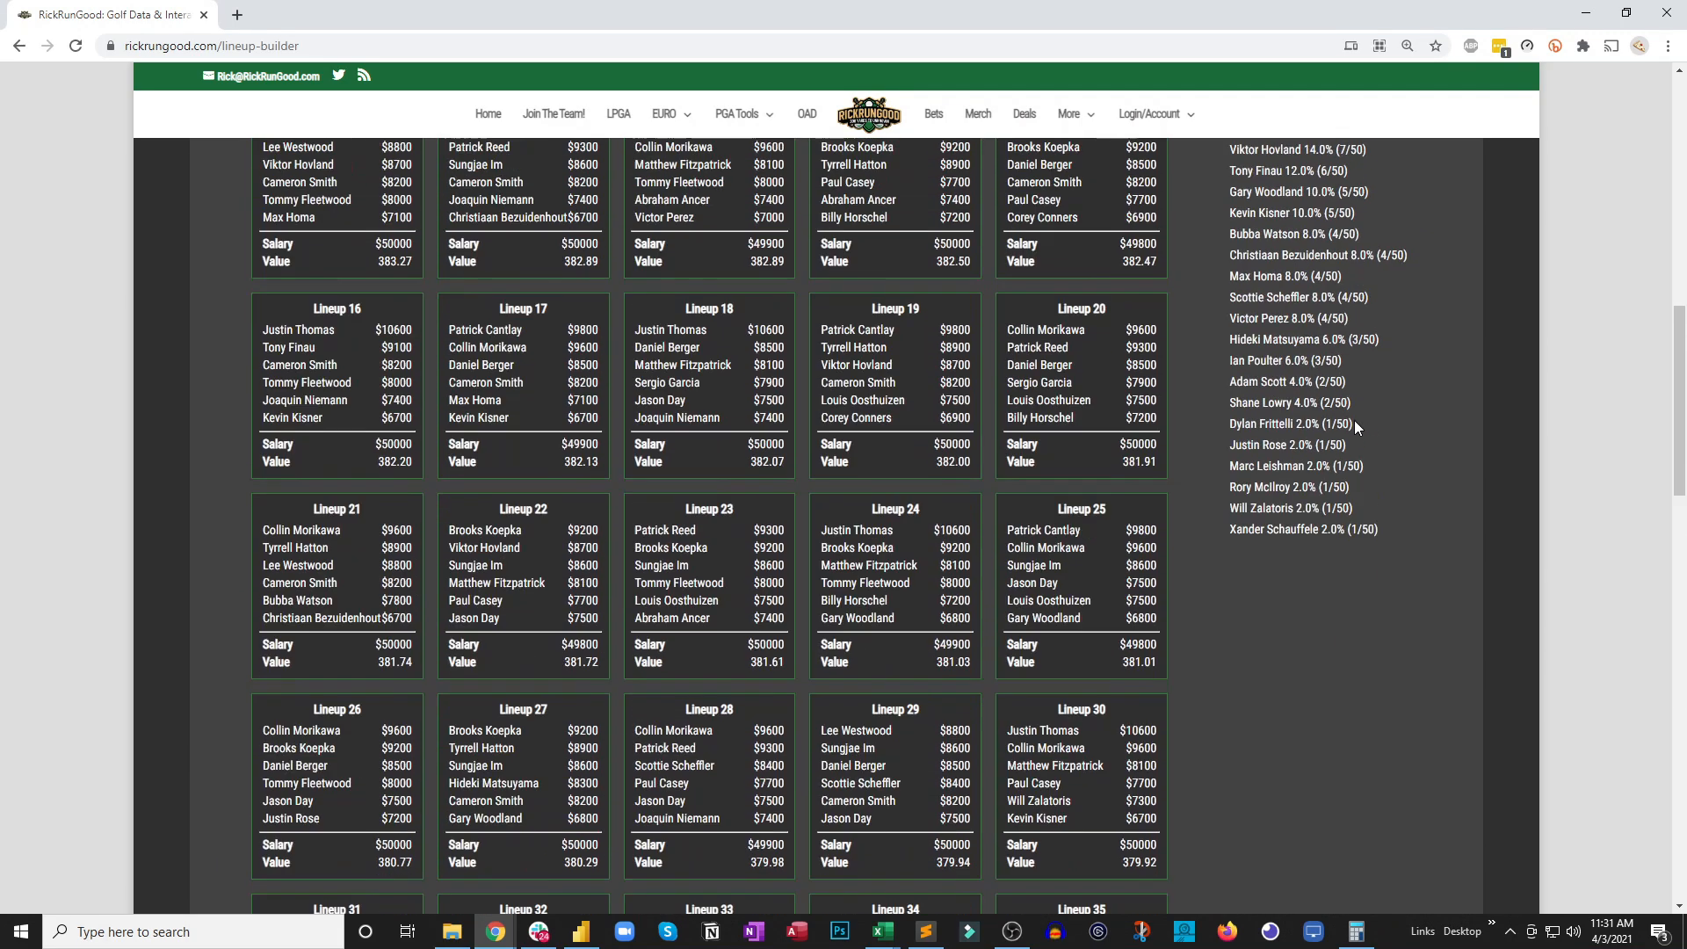
pyautogui.scroll(7, 1353, 420)
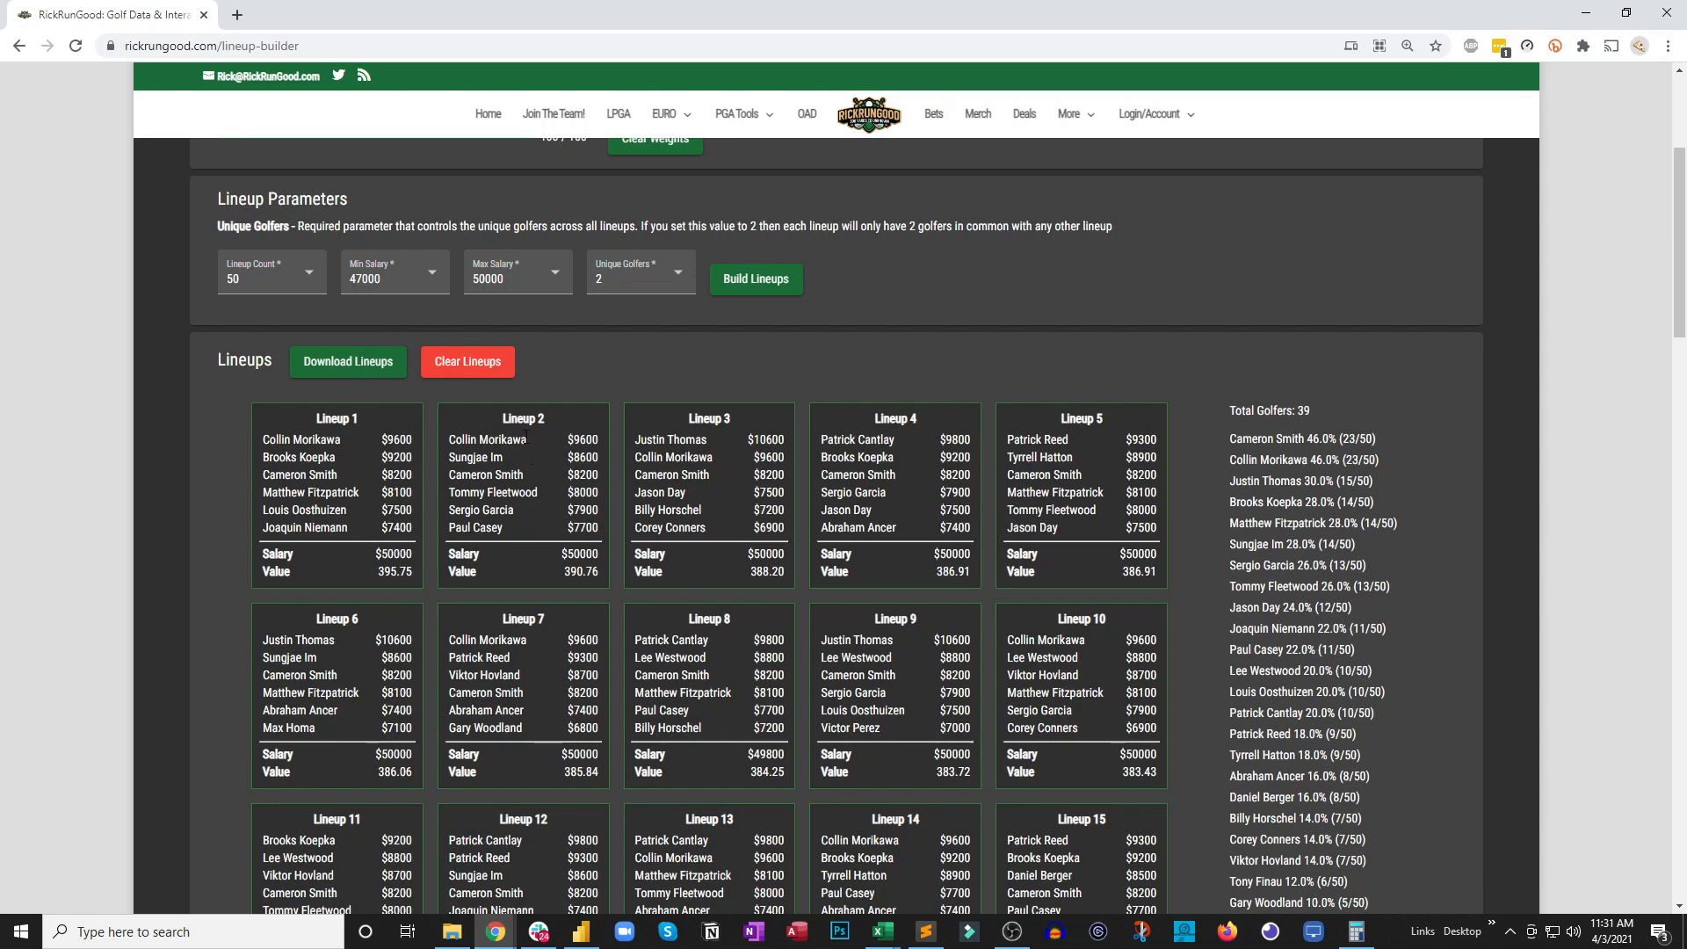
# Clear all generated lineups and return to the parameter download and upload options
pyautogui.click(496, 365)
pyautogui.scroll(3, 862, 329)
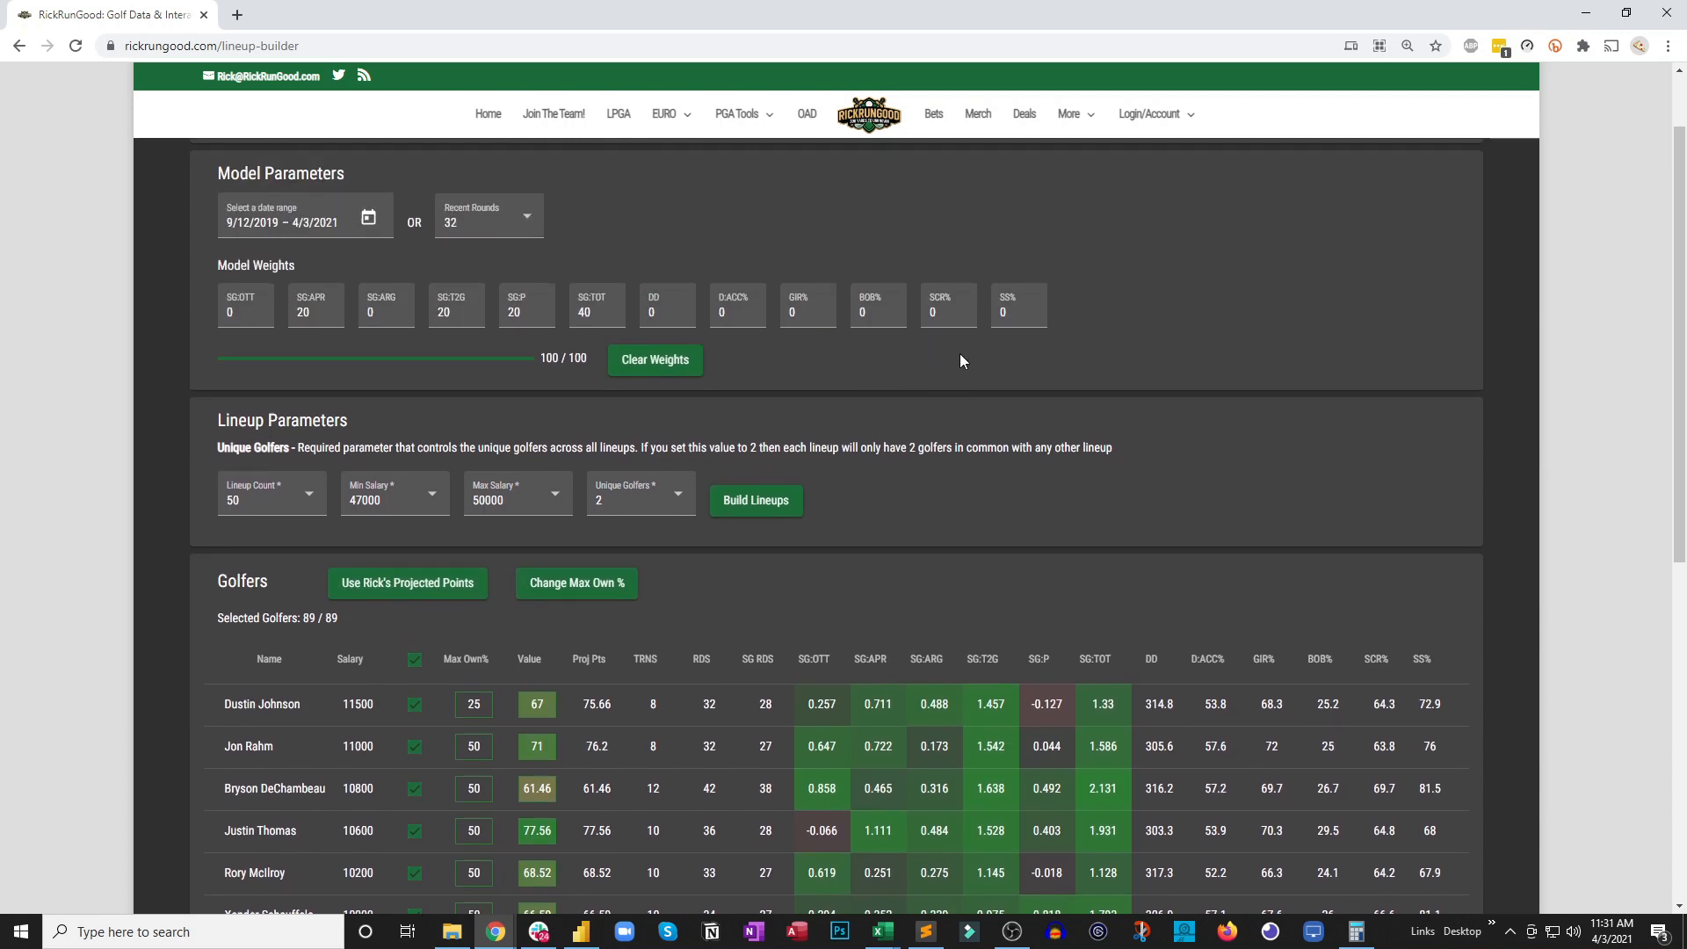
pyautogui.scroll(1, 959, 361)
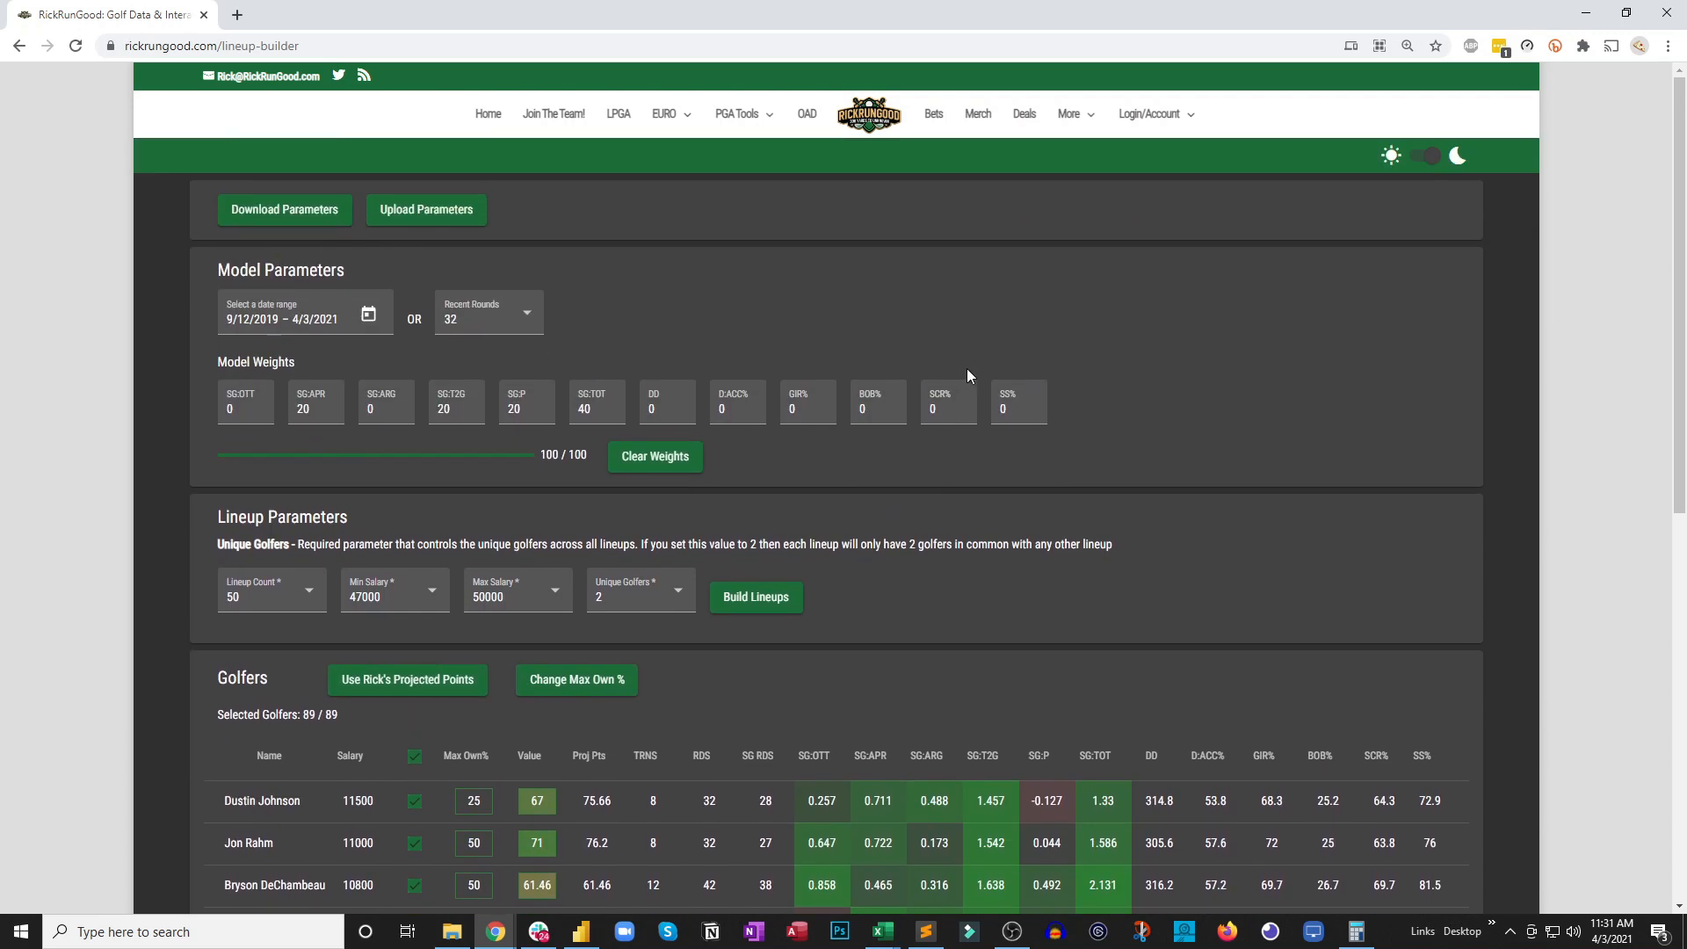